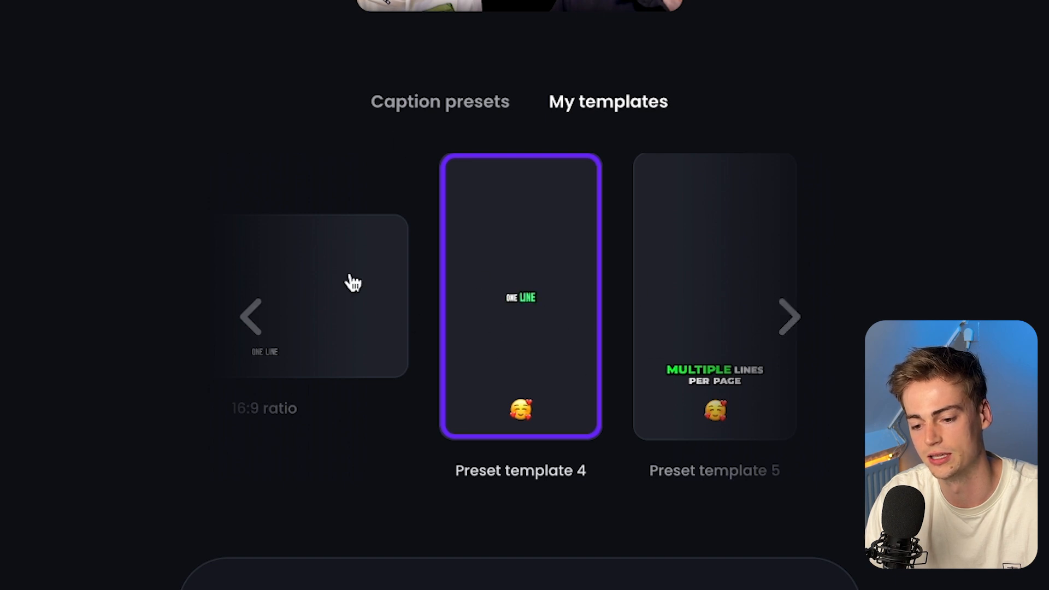
Browse the saved templates and use the Karaoke caption preset for the clips
left_click(281, 319)
left_click(278, 323)
left_click(265, 339)
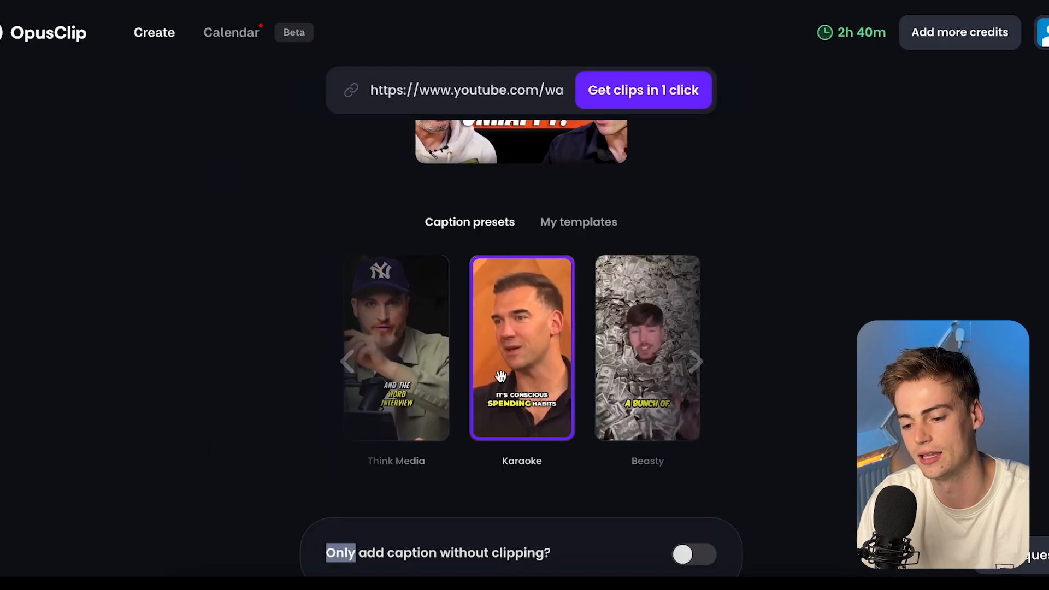
scroll(543, 362, "down", 6)
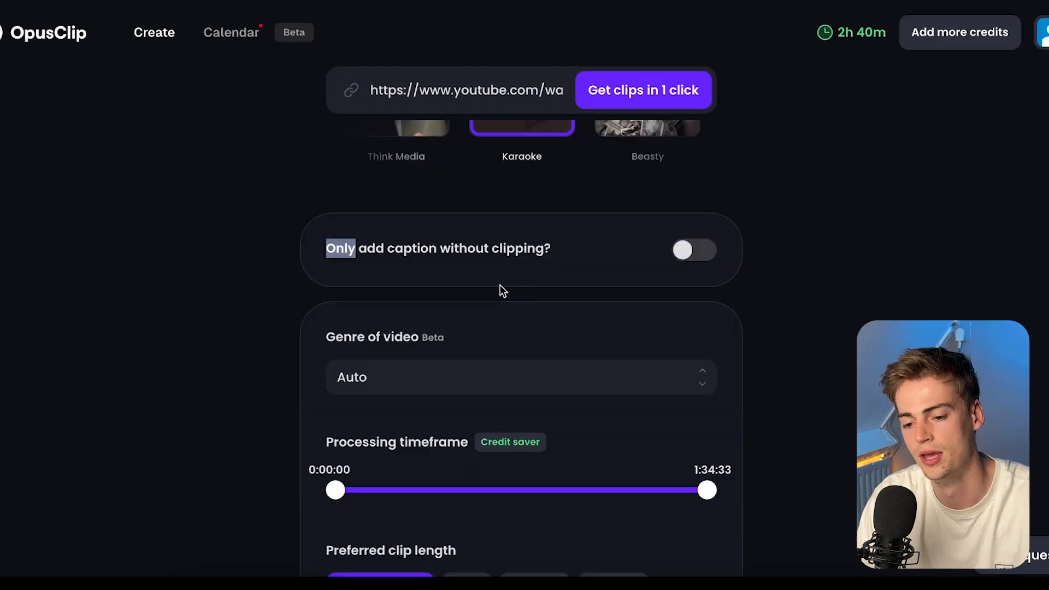
left_click(276, 267)
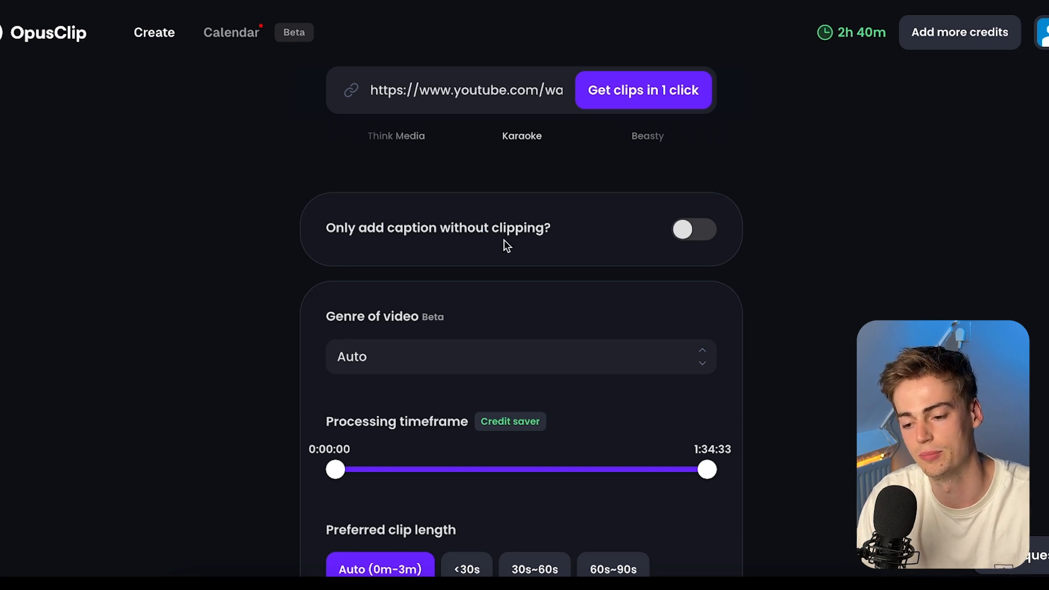
Choose the genre of the video from the available genres
scroll(507, 246, "down", 3)
left_click(424, 191)
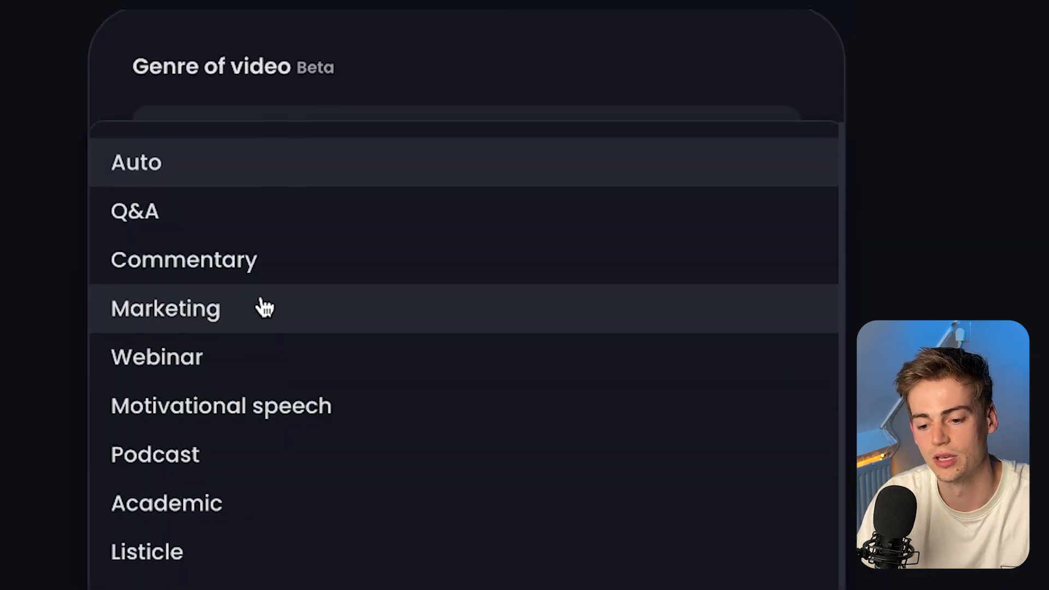
left_click(243, 483)
scroll(254, 263, "down", 3)
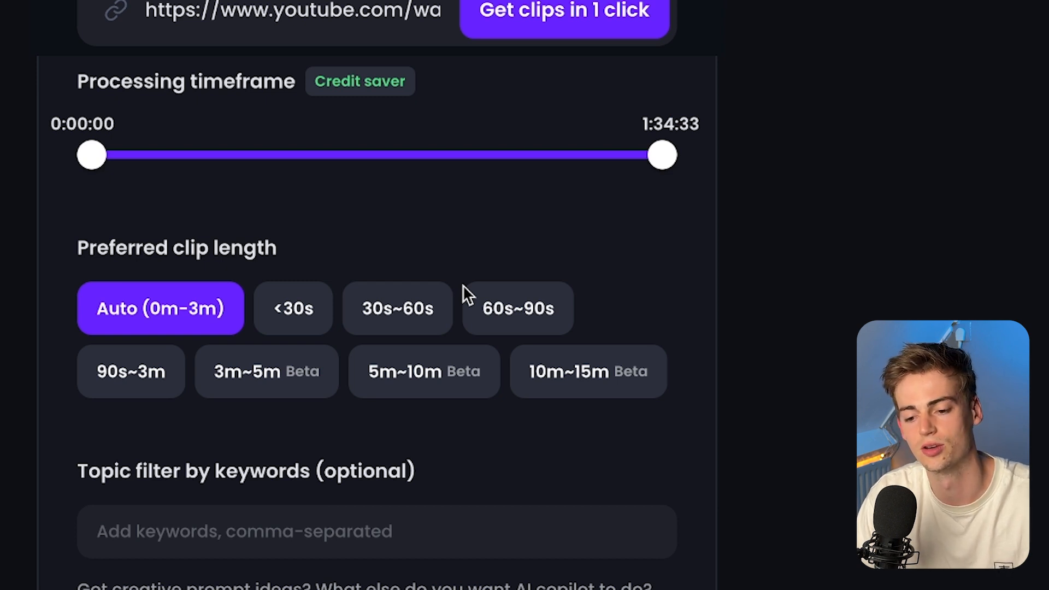
Try the 3m~5m, 5m~10m and 10m~15m preferred clip lengths, and restore Auto (0m-3m)
left_click(293, 384)
left_click(474, 384)
left_click(631, 378)
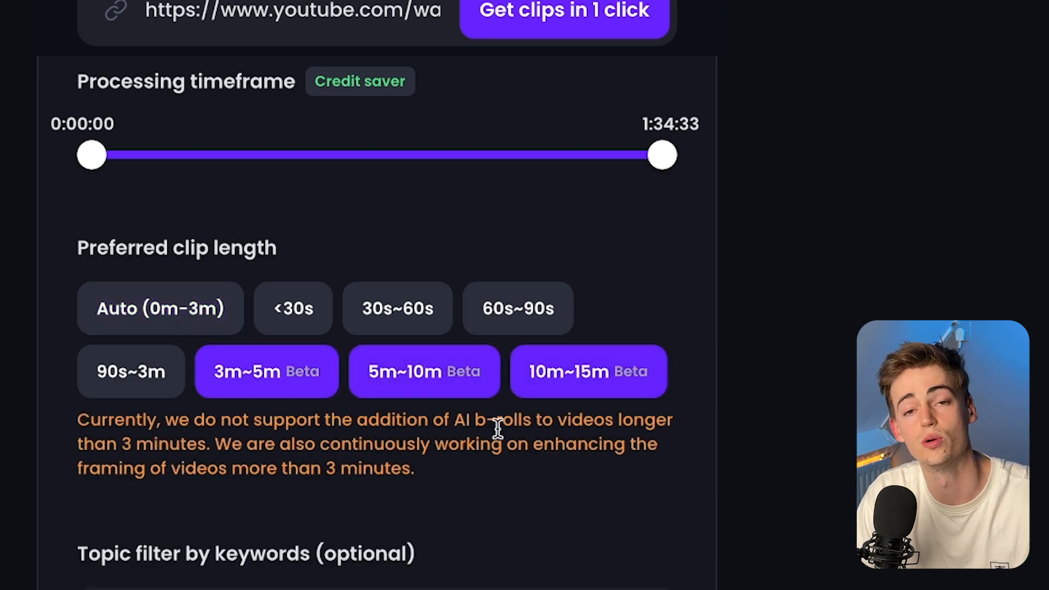
left_click(160, 306)
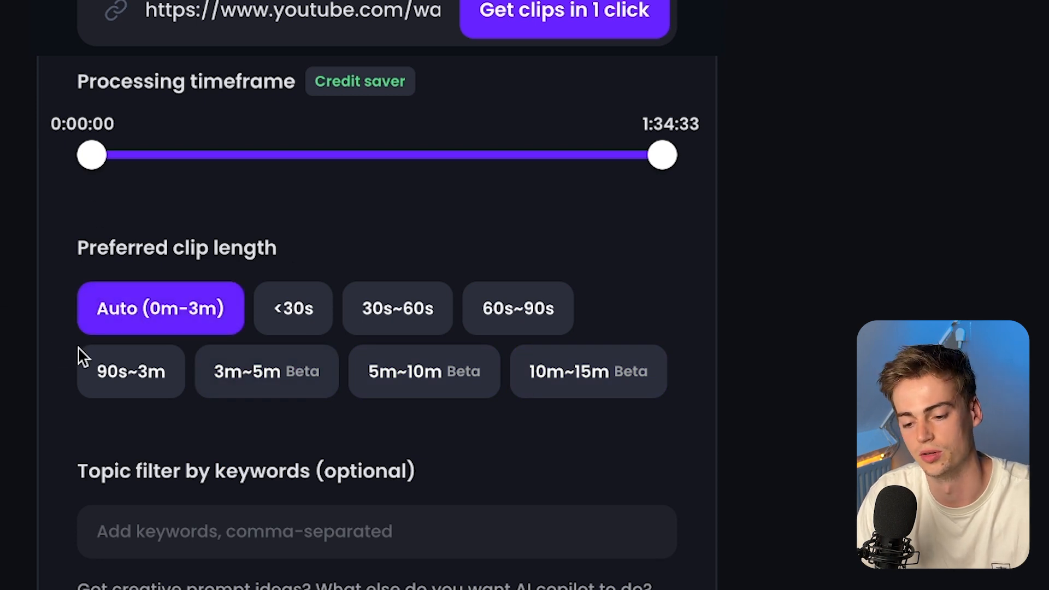
scroll(257, 506, "down", 3)
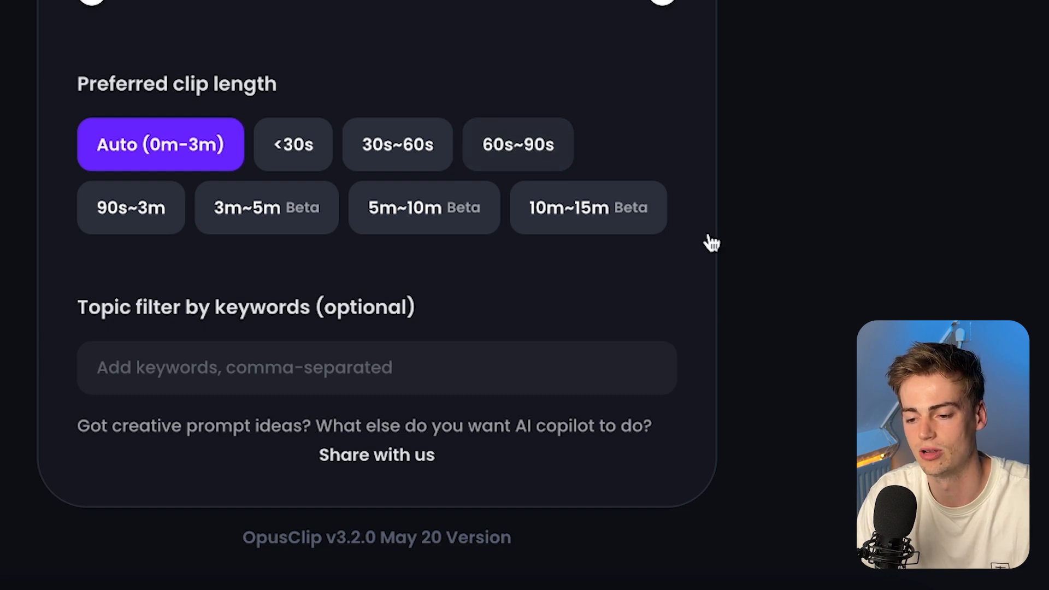
scroll(557, 206, "up", 5)
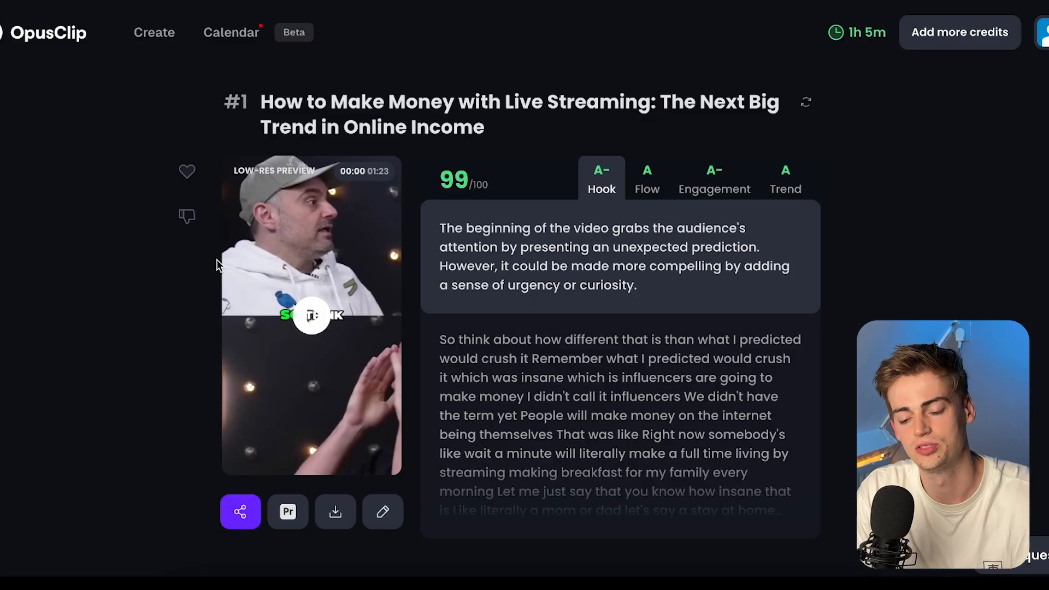
Review the generated clips with their scores and play the preview of the #1 clip about live streaming
scroll(585, 367, "down", 20)
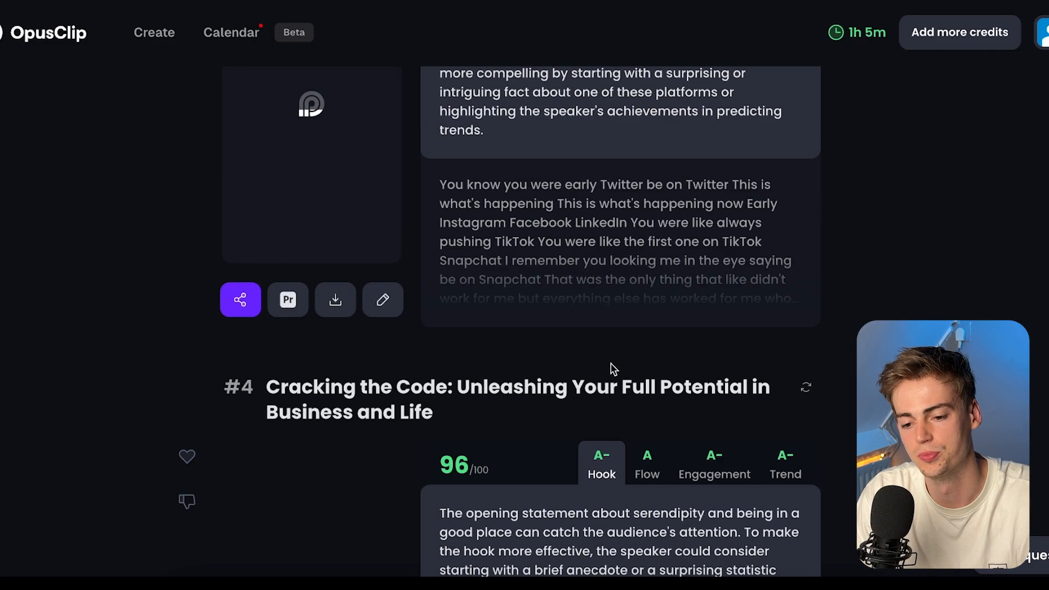
scroll(547, 369, "down", 20)
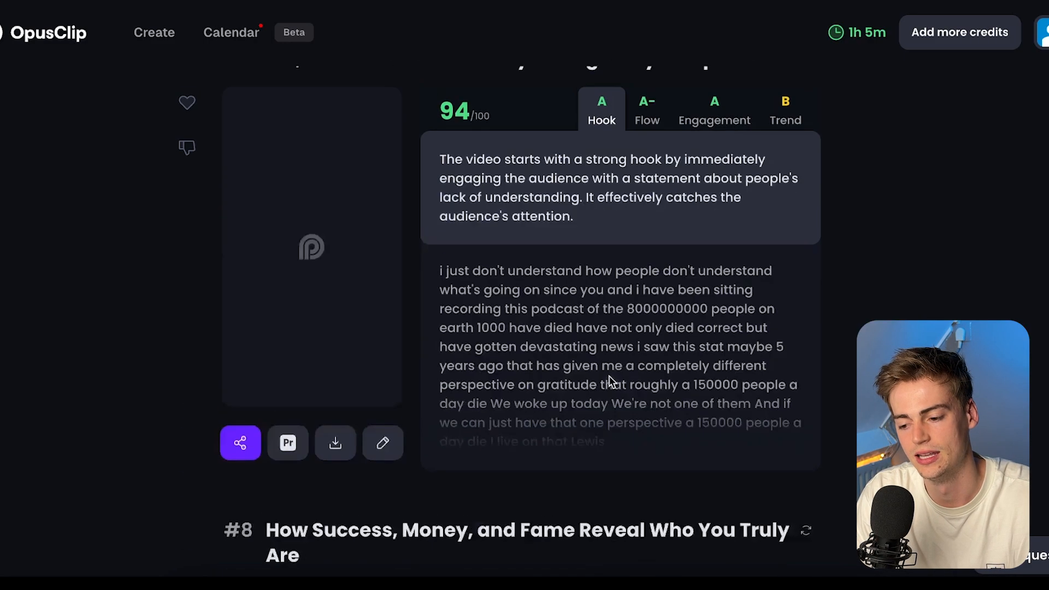
scroll(576, 370, "up", 20)
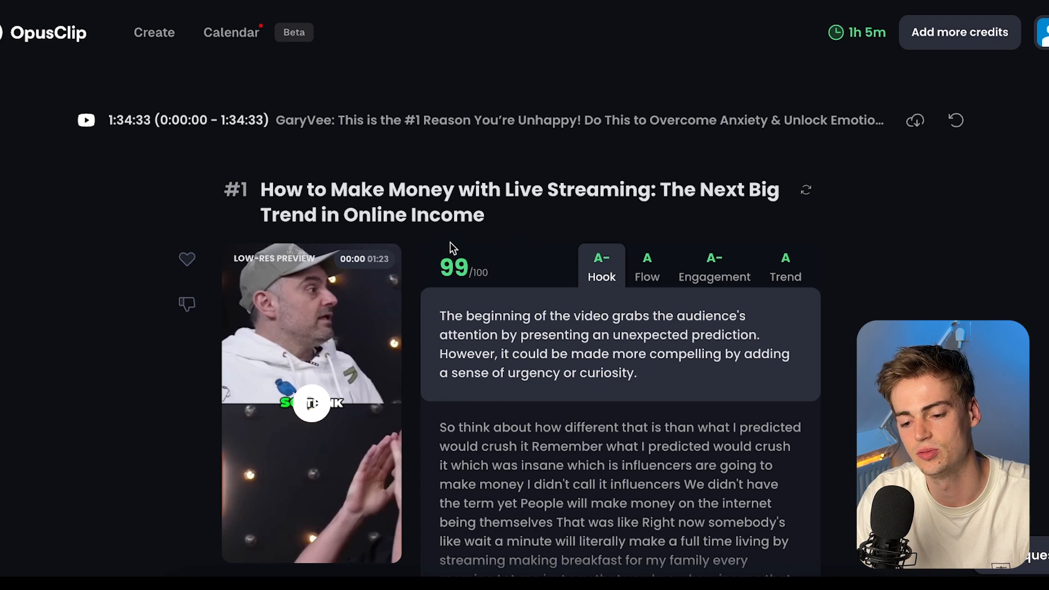
scroll(532, 248, "down", 2)
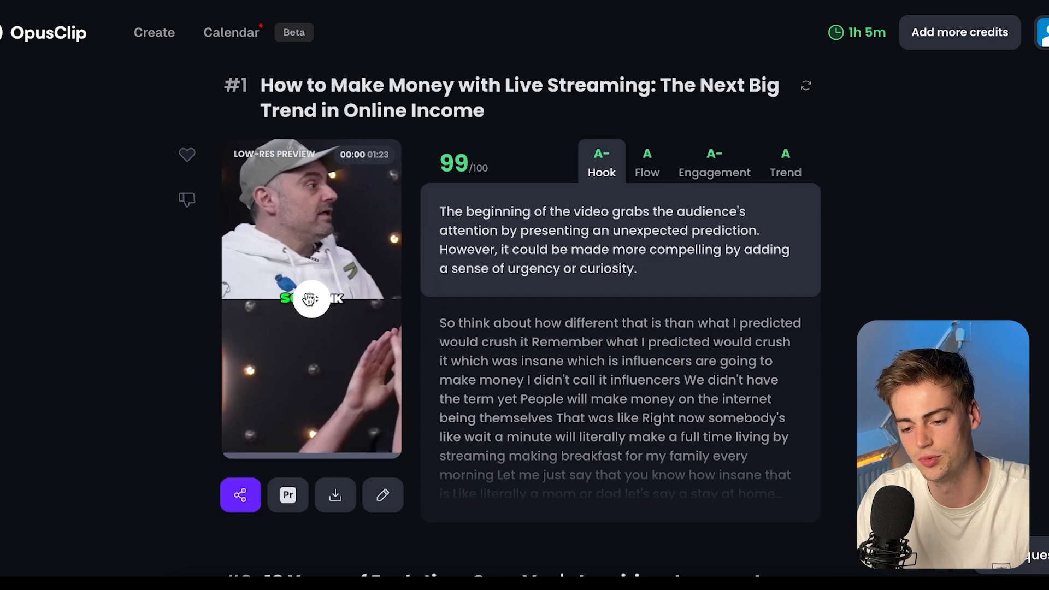
left_click(312, 301)
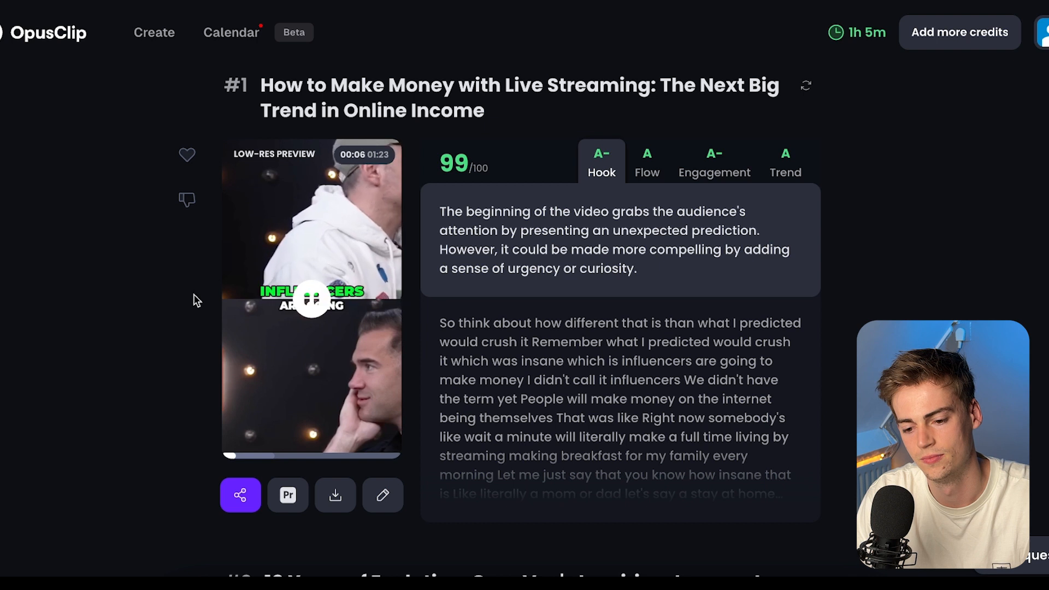
left_click(314, 297)
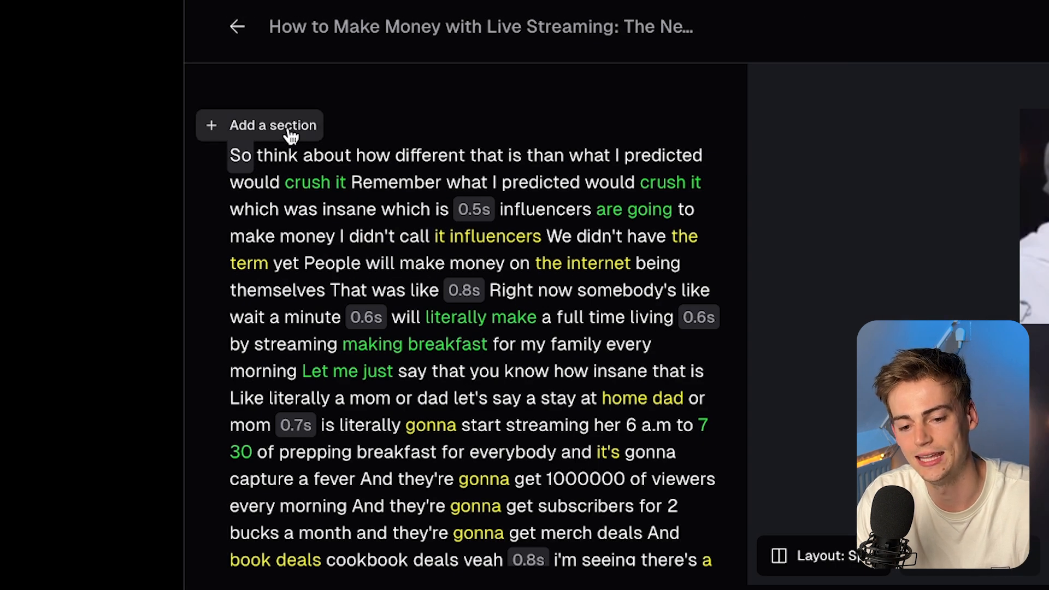
Try to add the transcript lines ending in "Live streaming it." as a section before the start of the clip
scroll(463, 311, "down", 7)
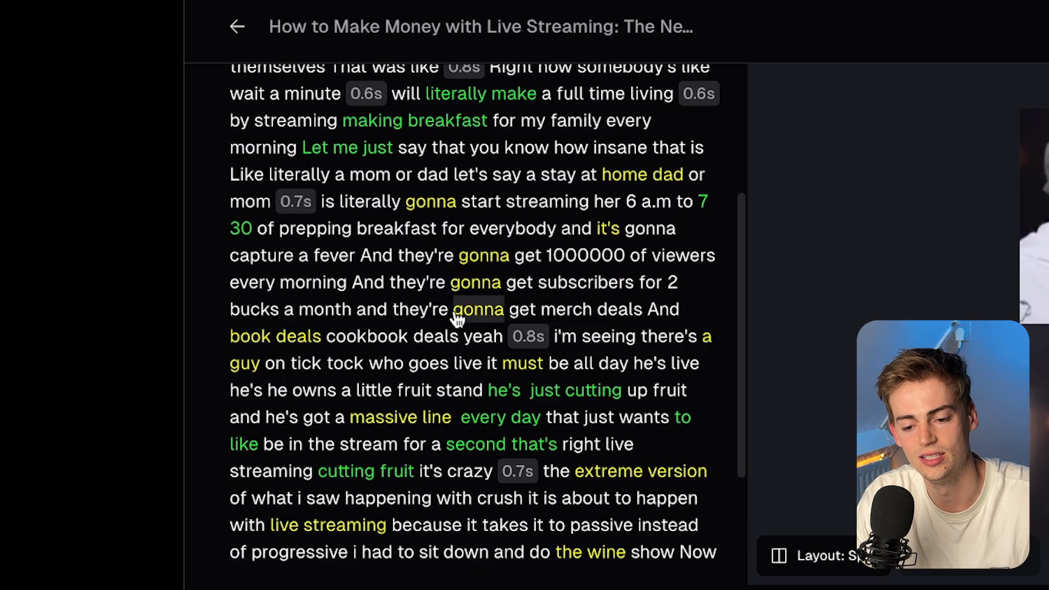
scroll(413, 393, "up", 7)
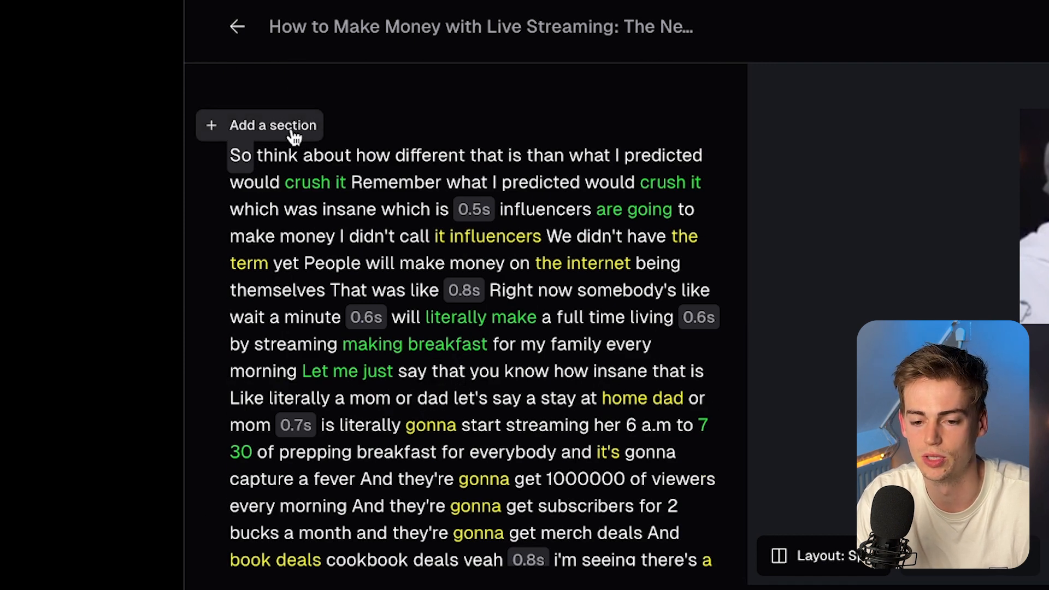
left_click(293, 137)
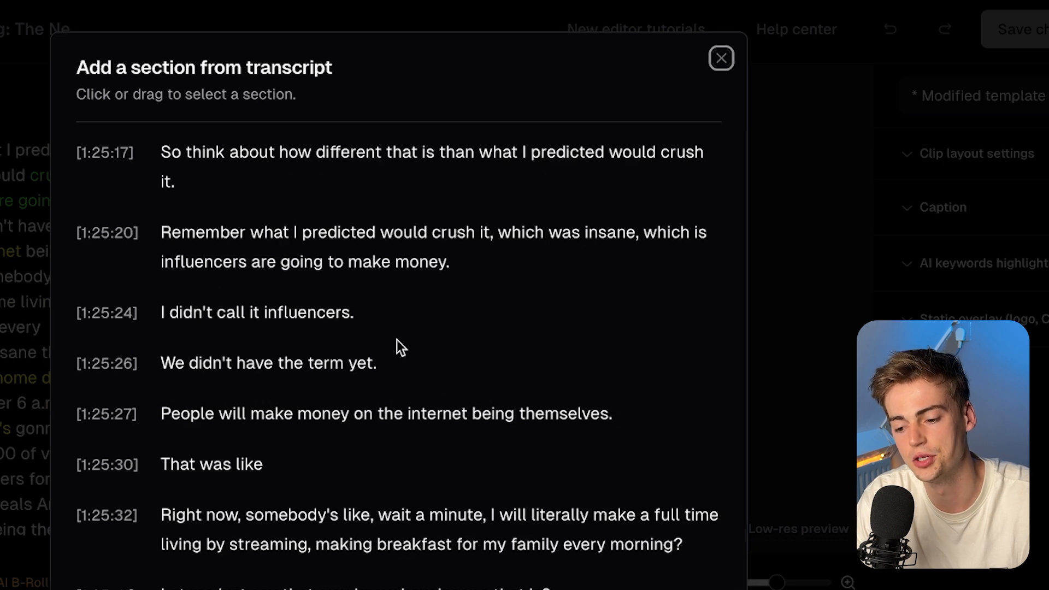
scroll(309, 377, "up", 4)
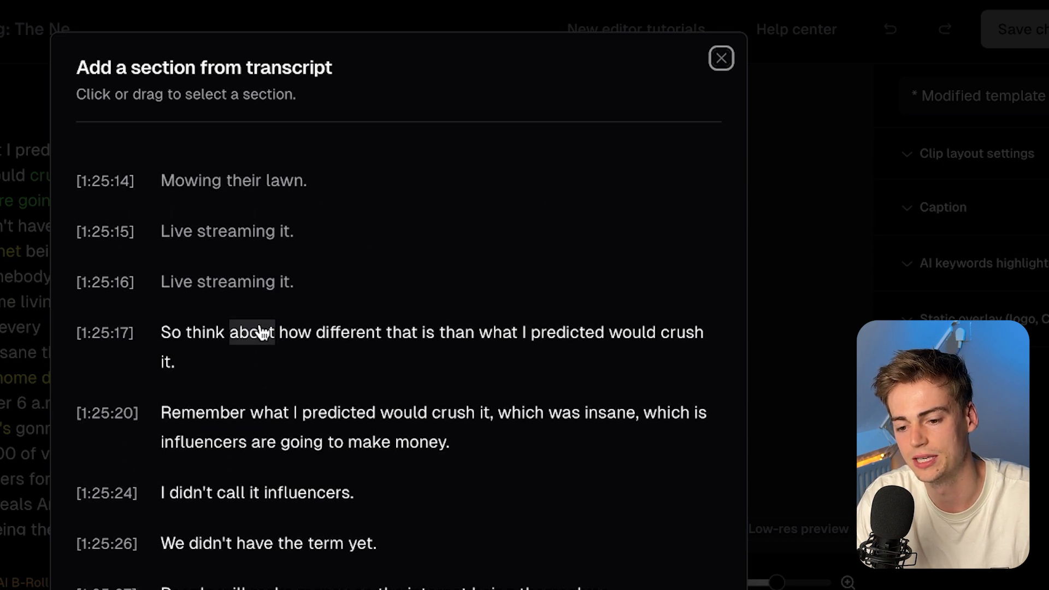
left_click_drag(333, 365, 157, 198)
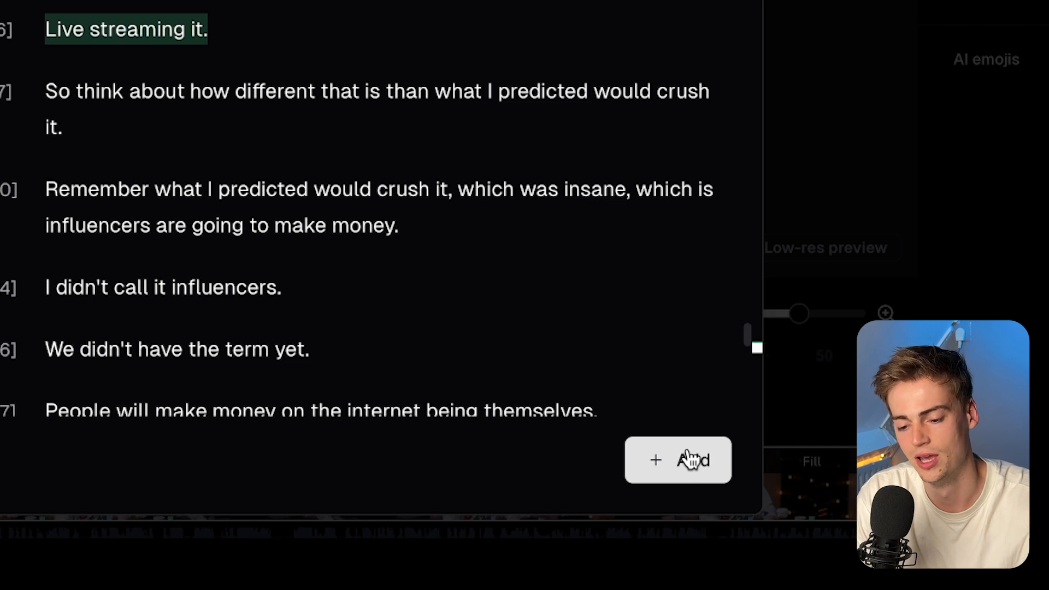
scroll(407, 268, "down", 2)
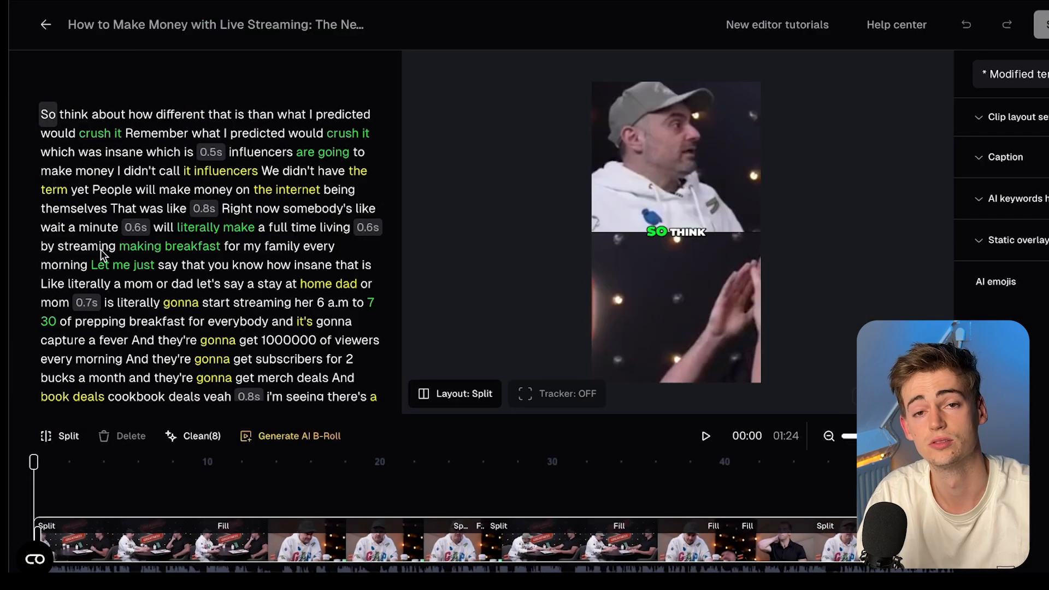
Remove the caption and video for the closing transcript passage from "the extreme version" to "losing attention"
scroll(180, 241, "down", 10)
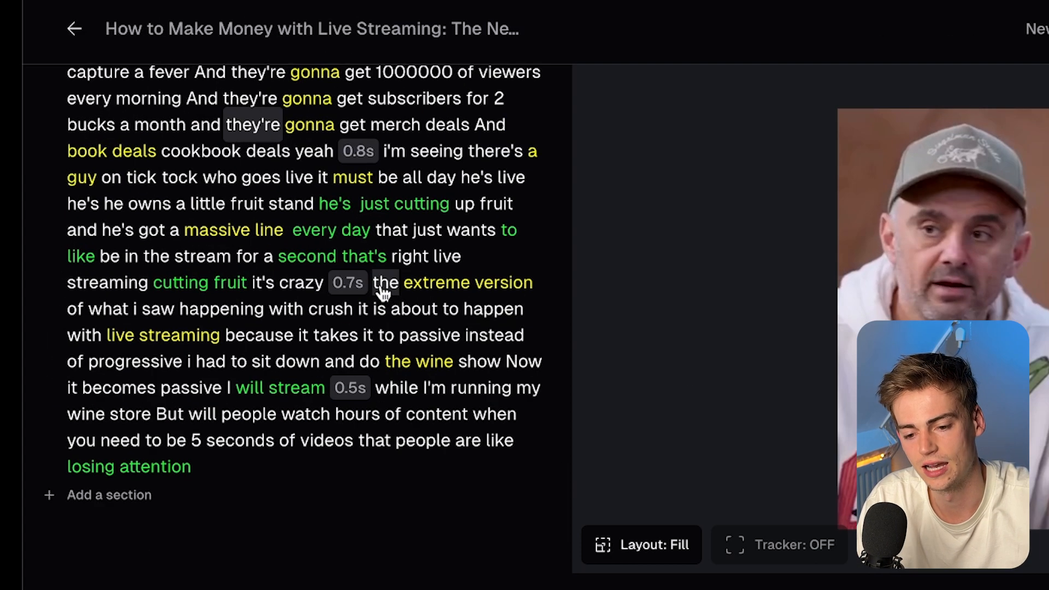
left_click_drag(383, 293, 206, 500)
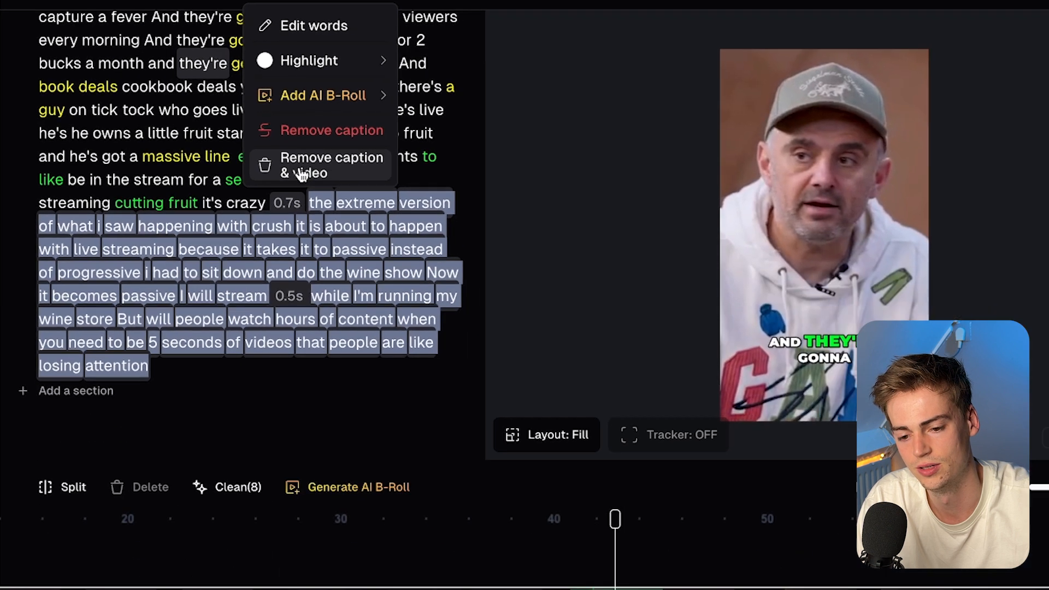
left_click(364, 249)
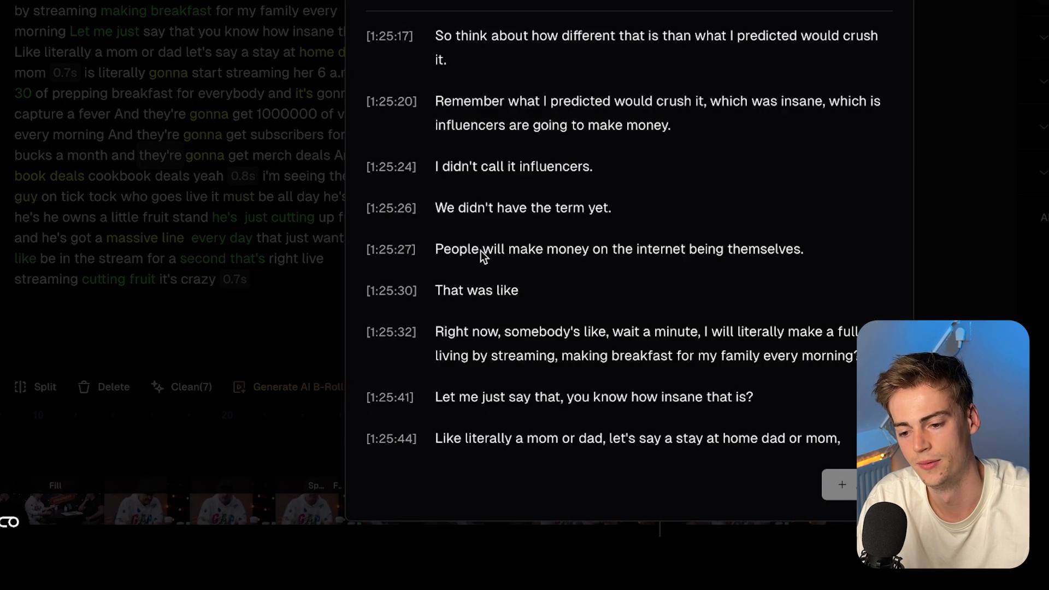
Try to select the passage starting at "the extreme version" in the full transcript as a section to add back
scroll(577, 270, "down", 10)
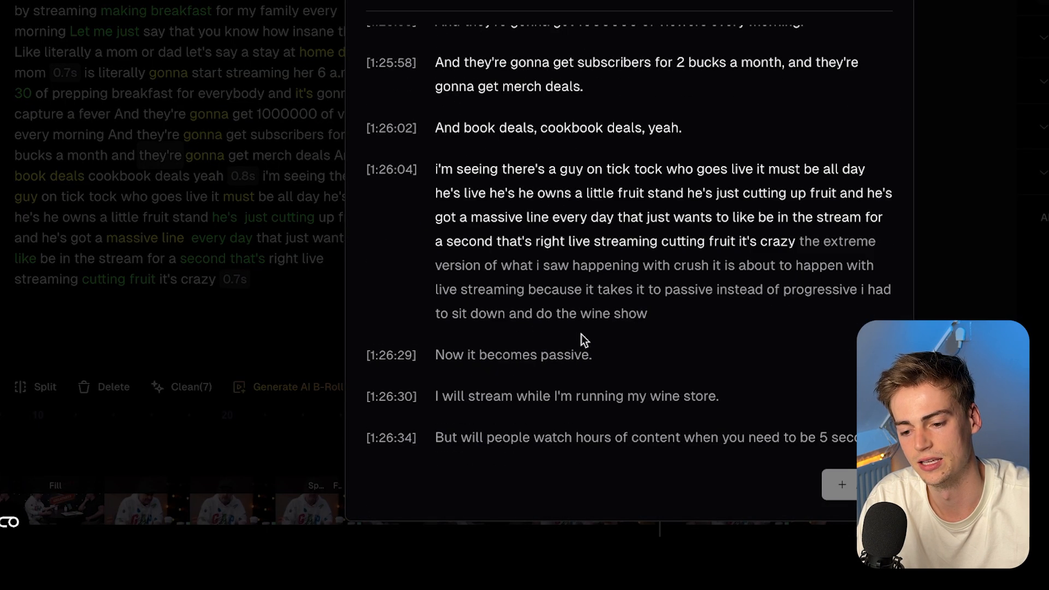
left_click_drag(691, 221, 494, 307)
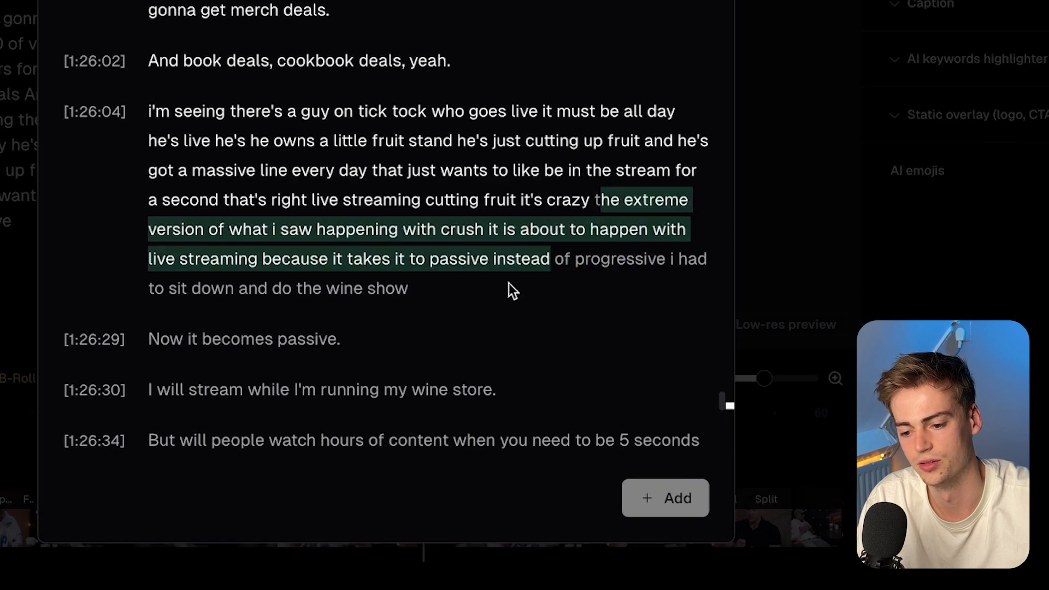
left_click_drag(384, 291, 400, 290)
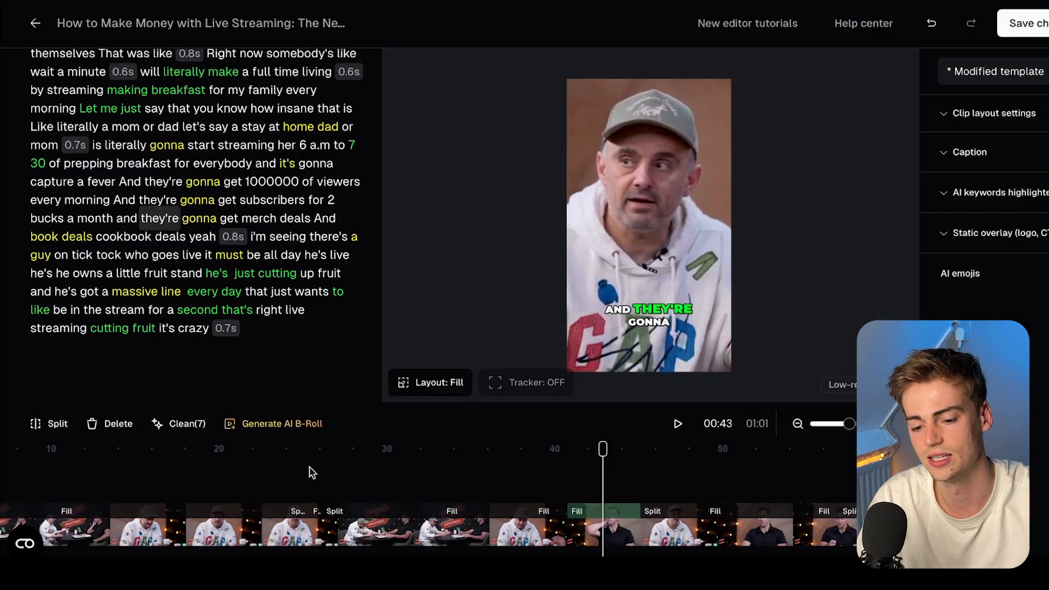
Inspect the Split and Fill layout segments along the clip's timeline
left_click(316, 521)
left_click(418, 481)
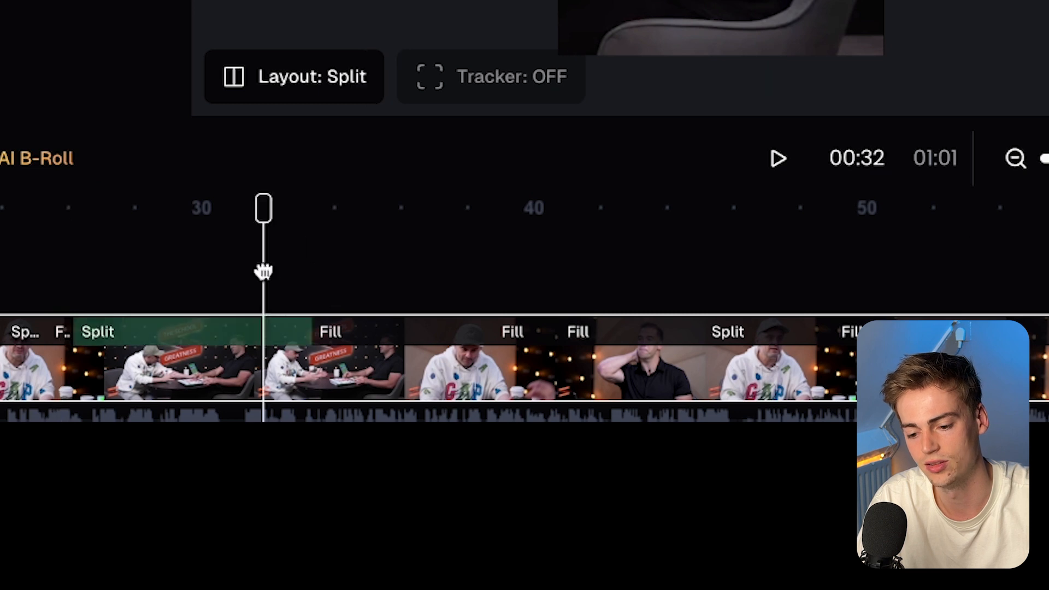
left_click(437, 358)
left_click(546, 354)
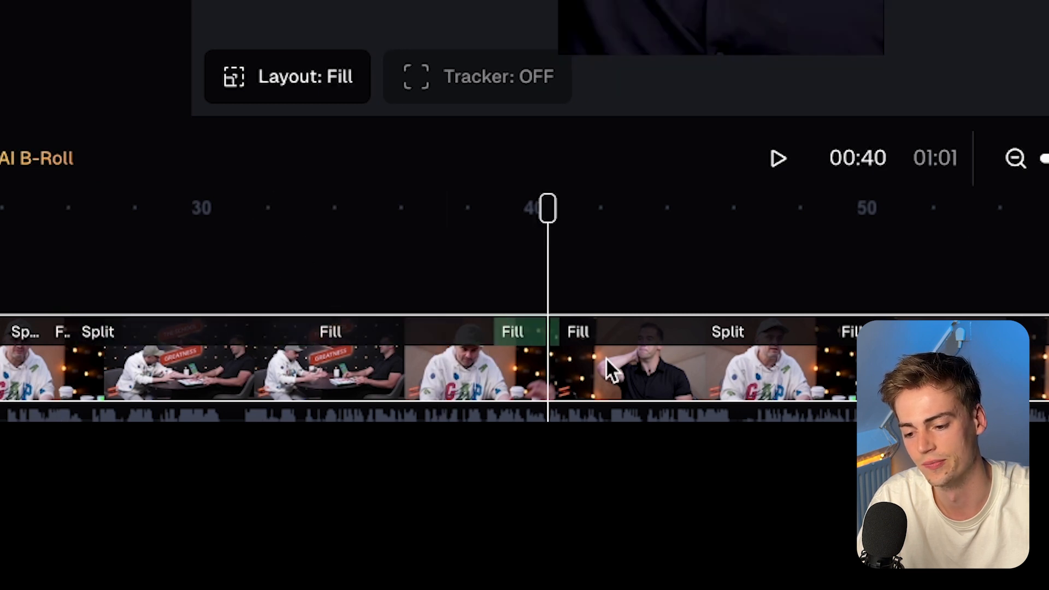
left_click(728, 363)
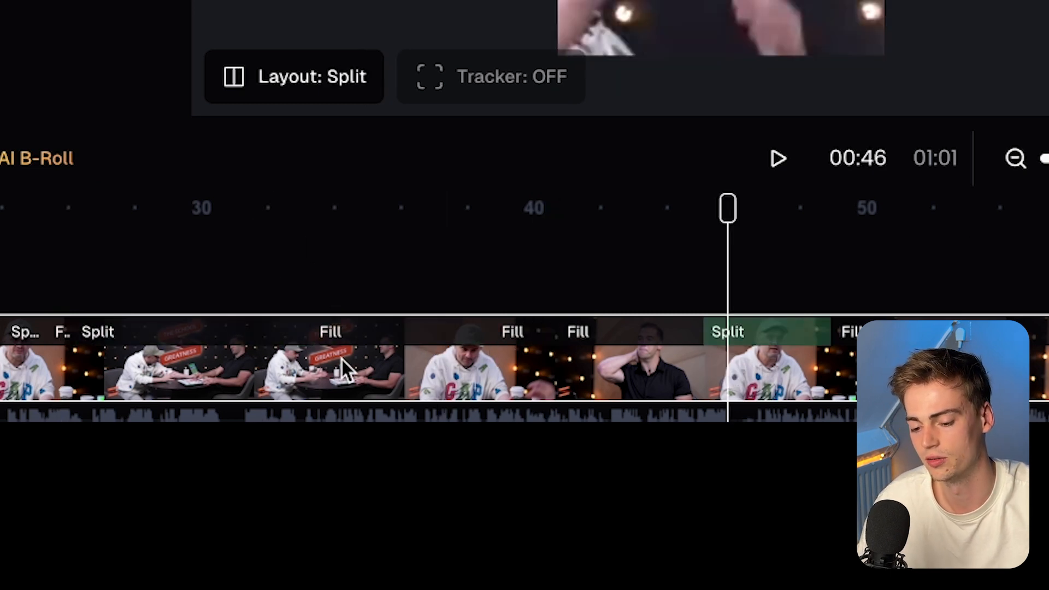
left_click(314, 375)
Try the Fill layout on the timeline segment at 00:28, and return it to the Split layout
left_click(139, 377)
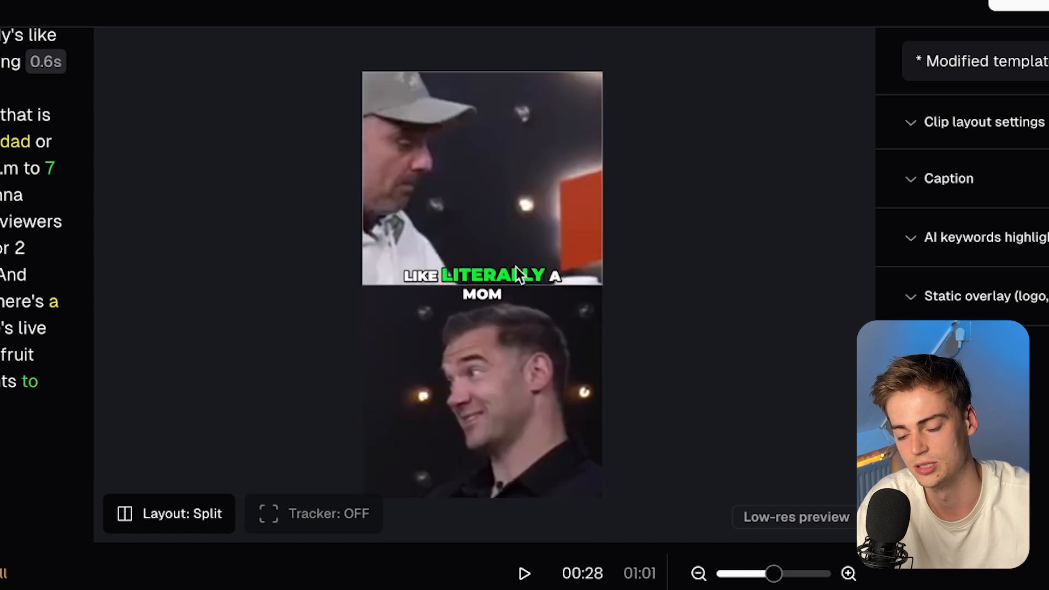
left_click(163, 516)
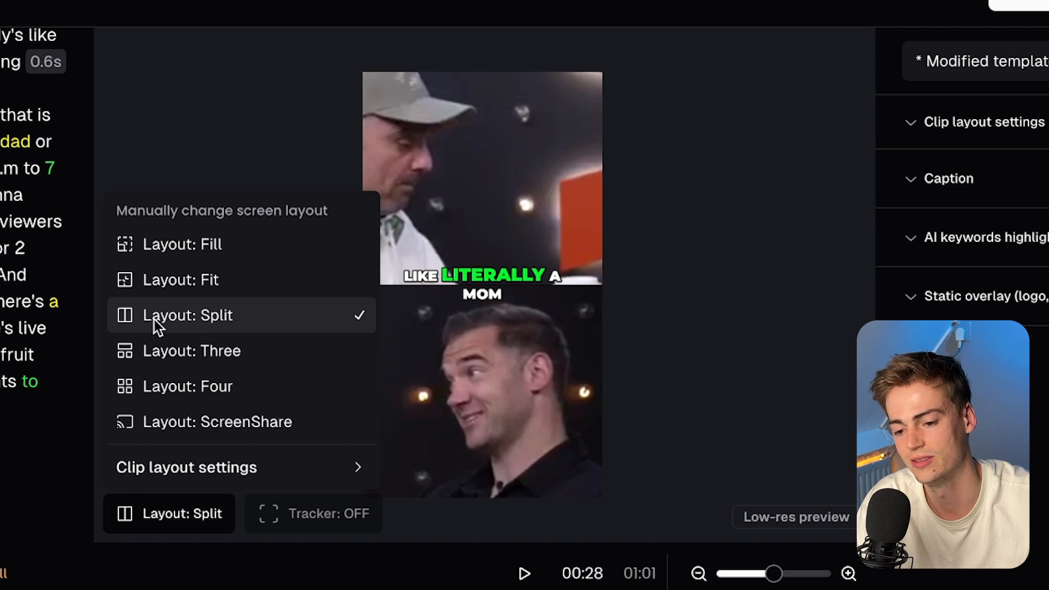
left_click(198, 245)
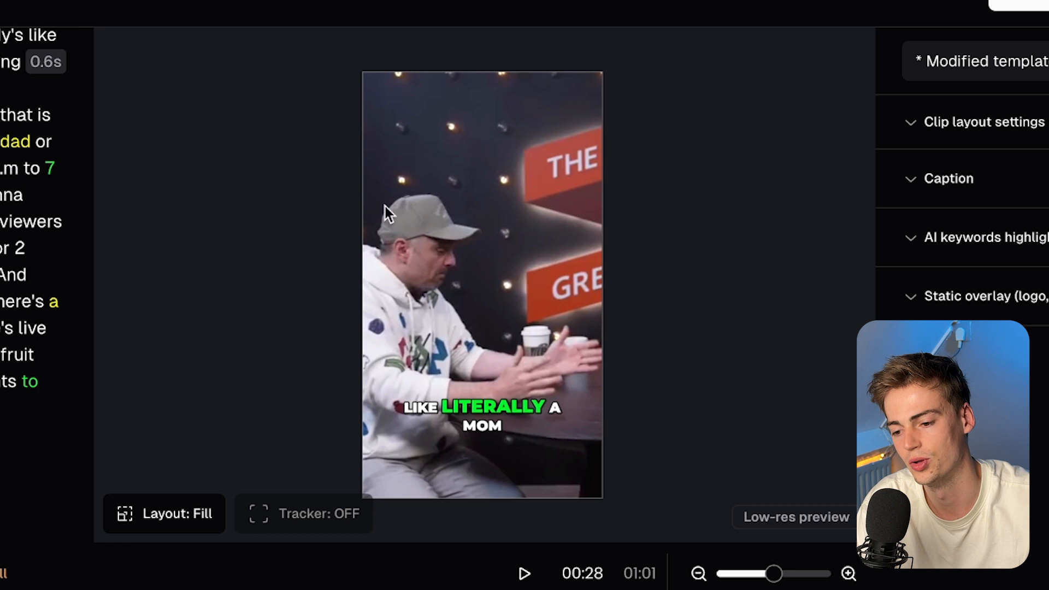
left_click(143, 516)
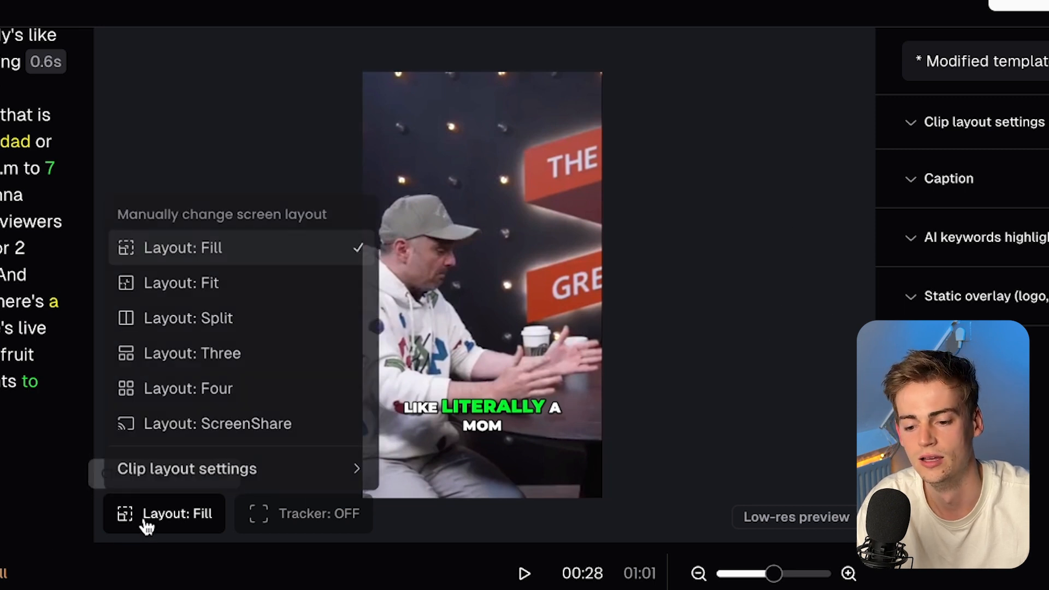
left_click(176, 323)
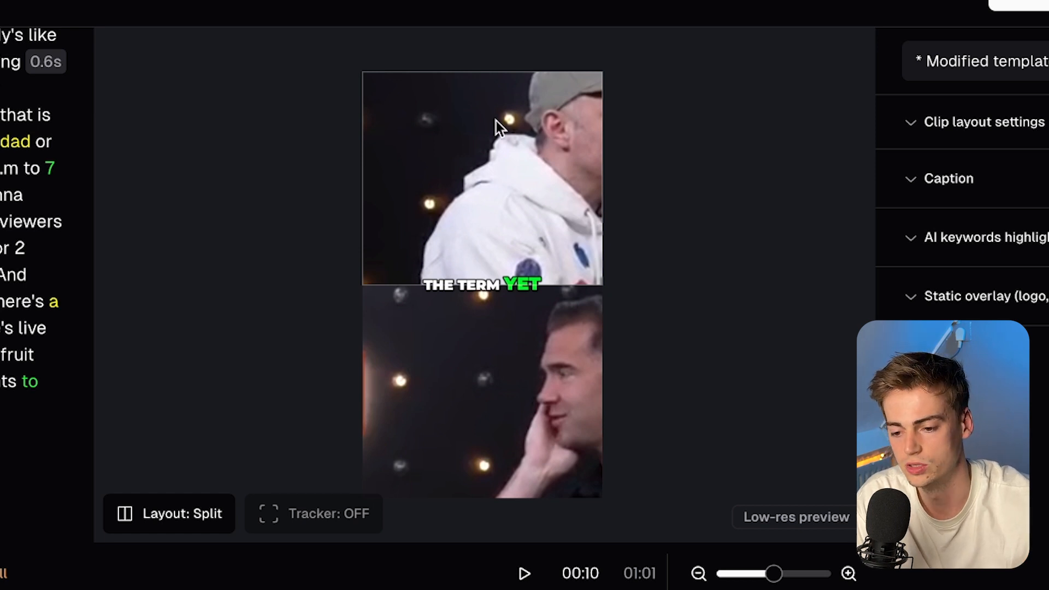
Recrop both halves of the Split layout at 00:10 with larger frames that fully show each speaker's head and upper body
left_click(514, 163)
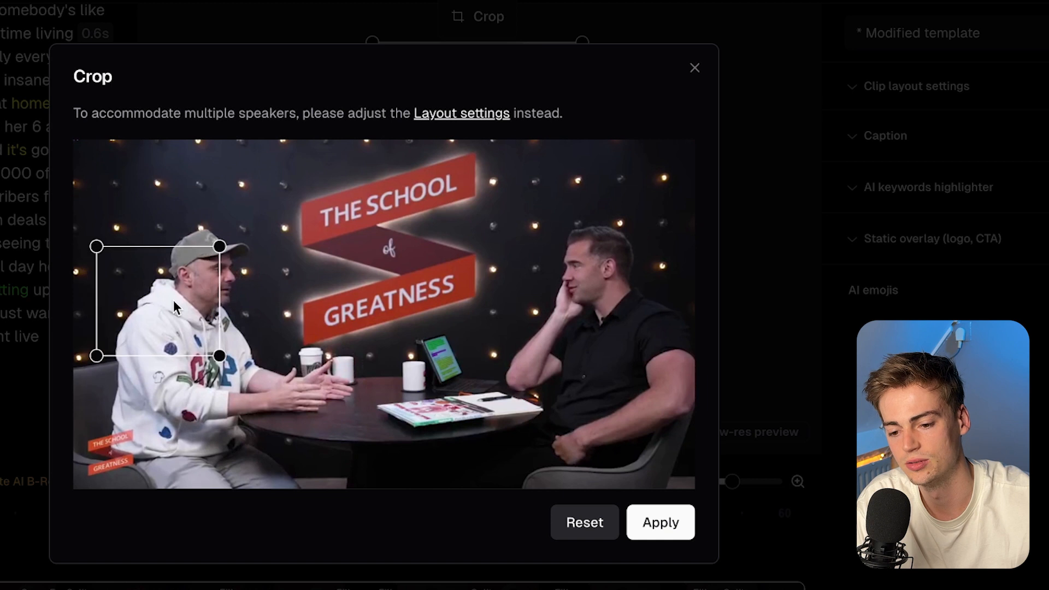
left_click_drag(174, 303, 199, 273)
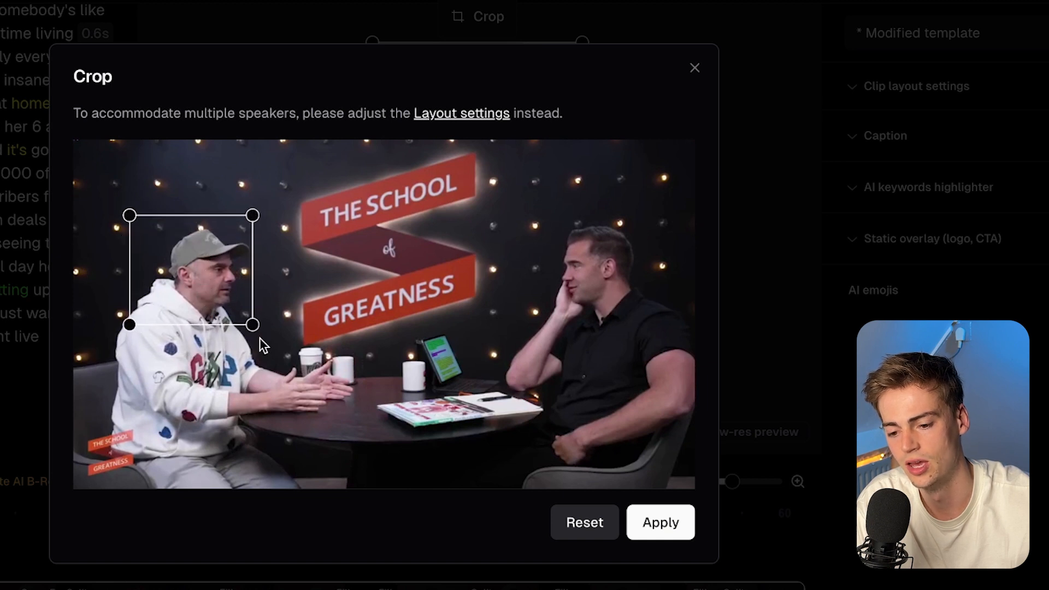
left_click_drag(252, 324, 344, 373)
left_click_drag(205, 341, 174, 333)
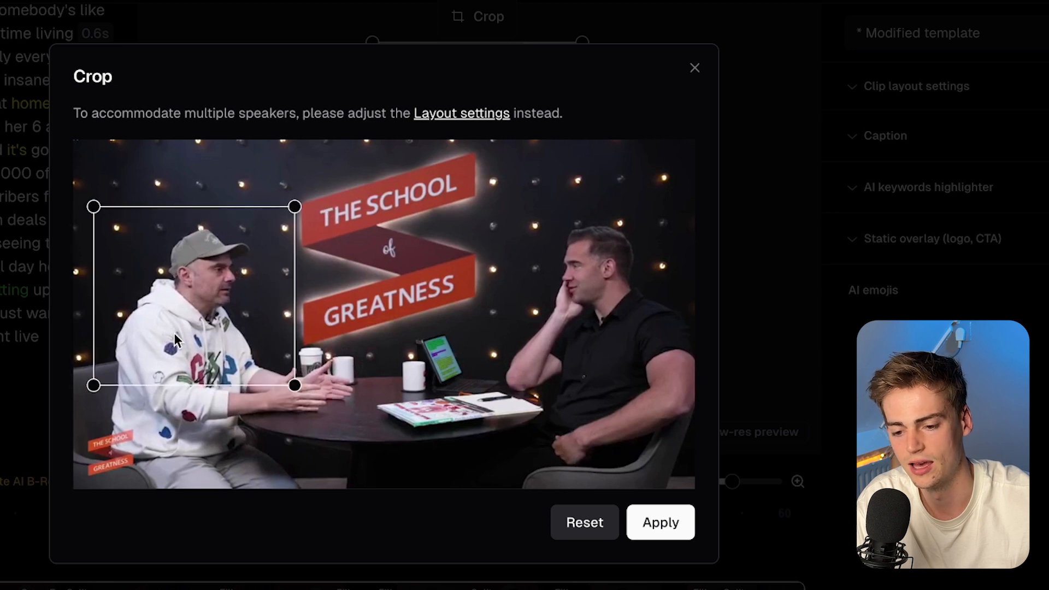
left_click_drag(297, 387, 321, 407)
left_click_drag(197, 349, 206, 363)
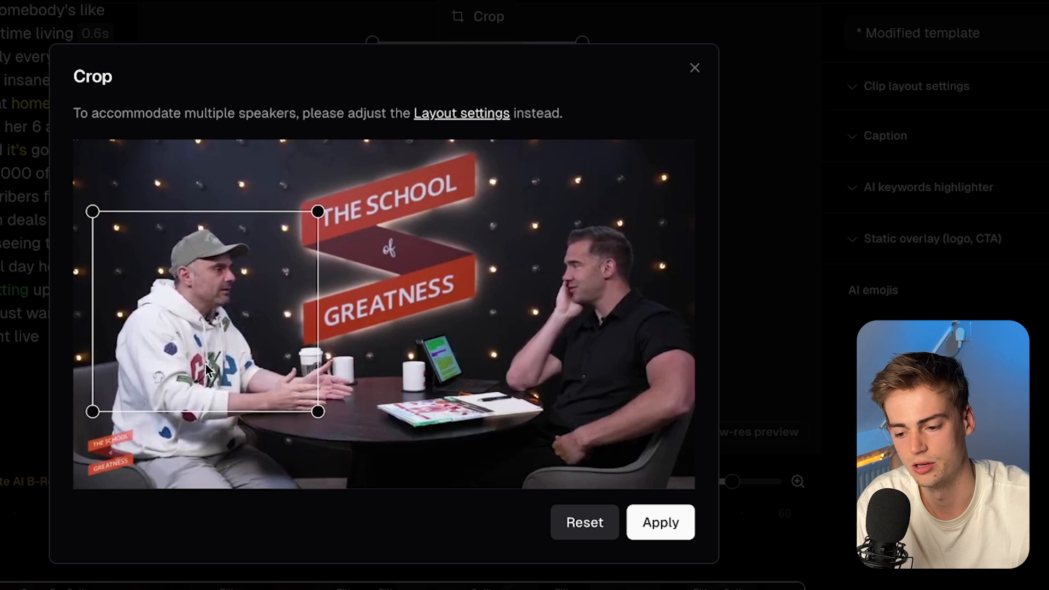
left_click(668, 524)
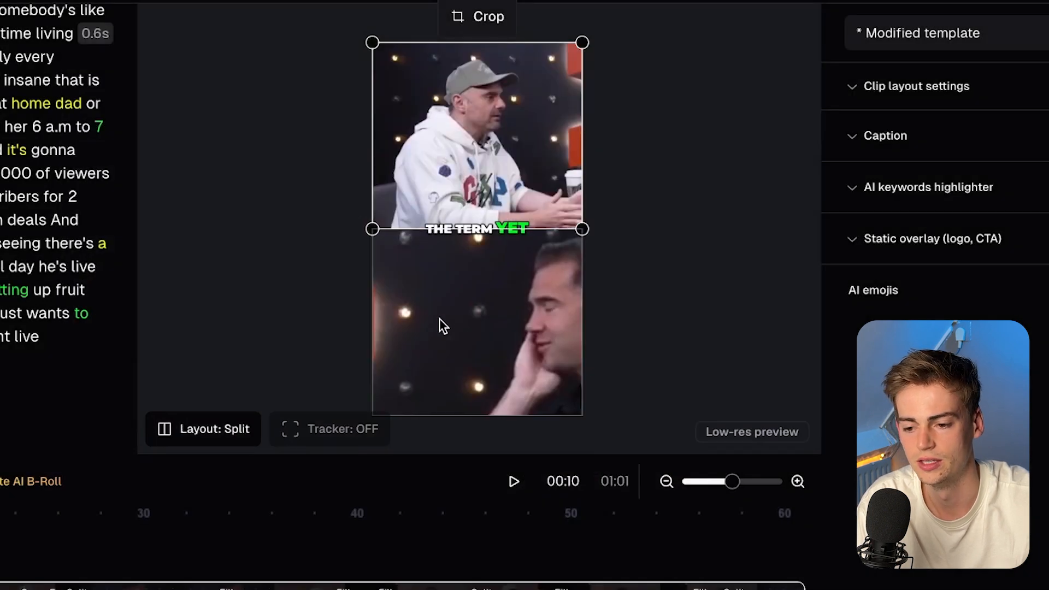
left_click(529, 333)
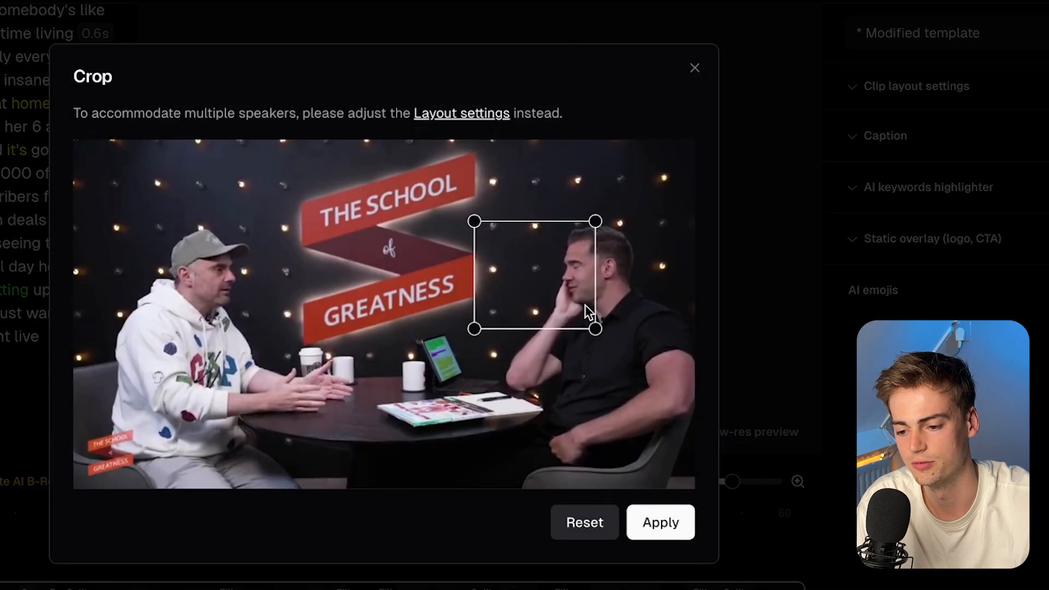
left_click_drag(589, 327, 670, 391)
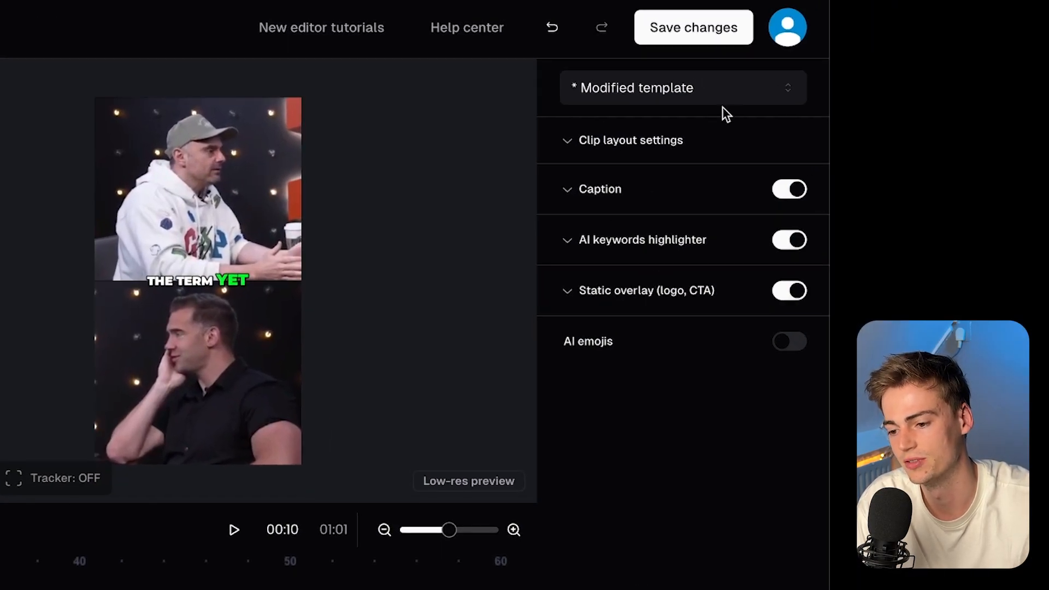
Try Preset template 4 on the clip and switch it to Preset template 2
left_click(637, 93)
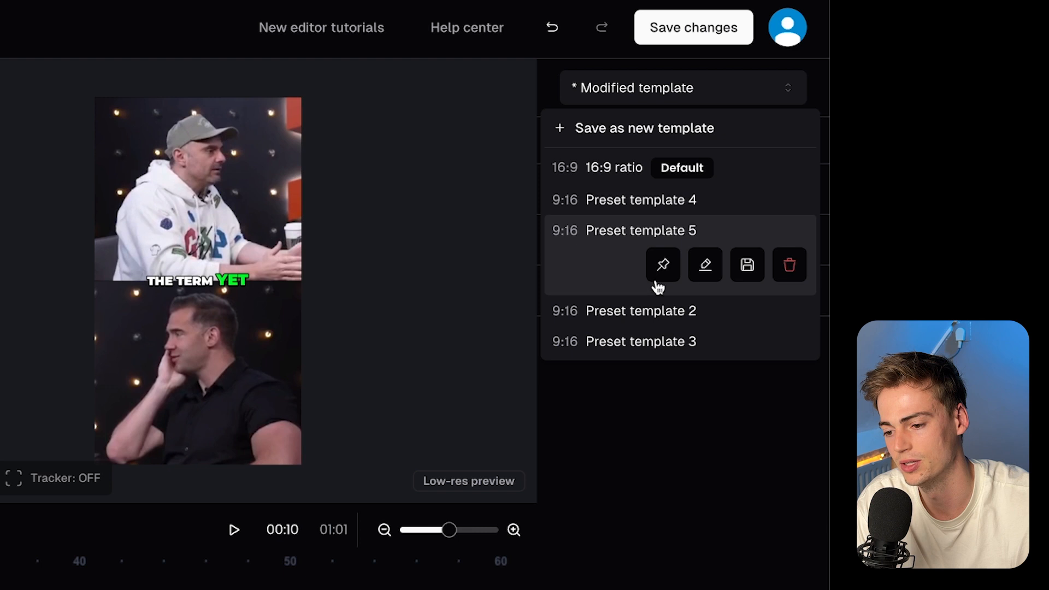
mouse_move(602, 186)
left_click(623, 268)
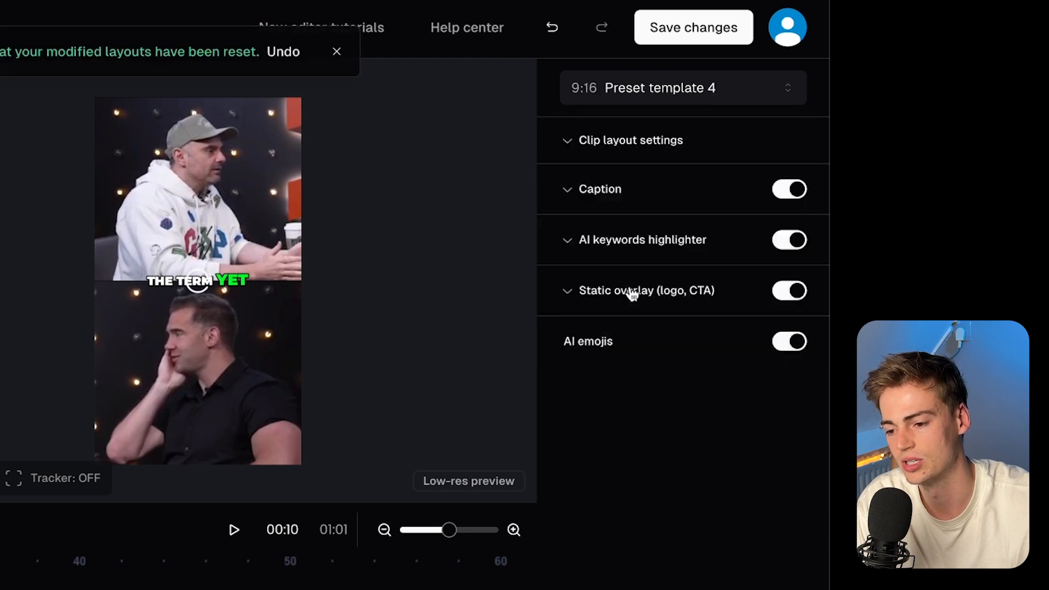
left_click(660, 94)
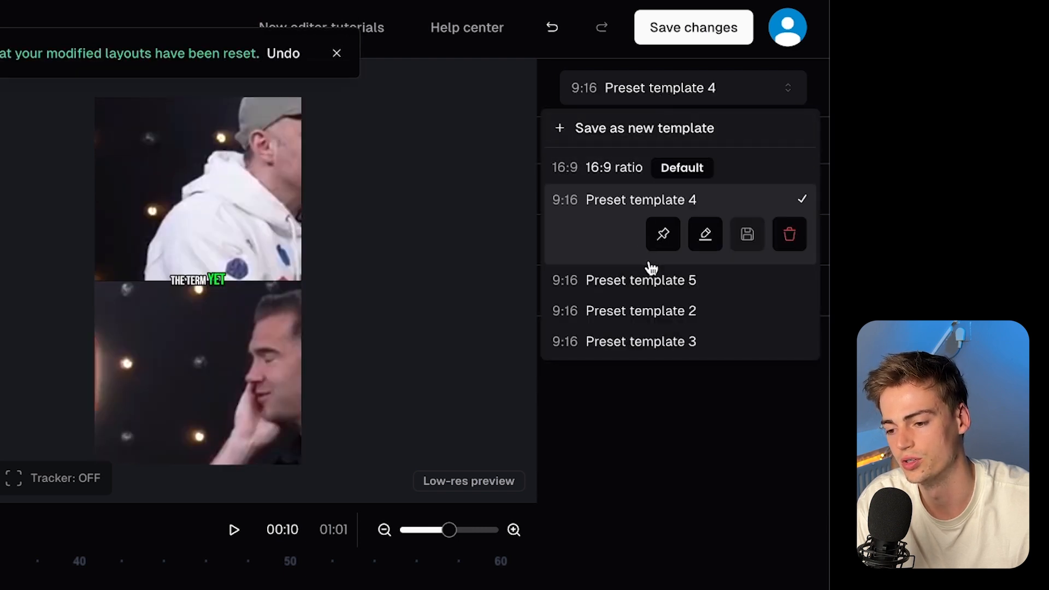
left_click(631, 268)
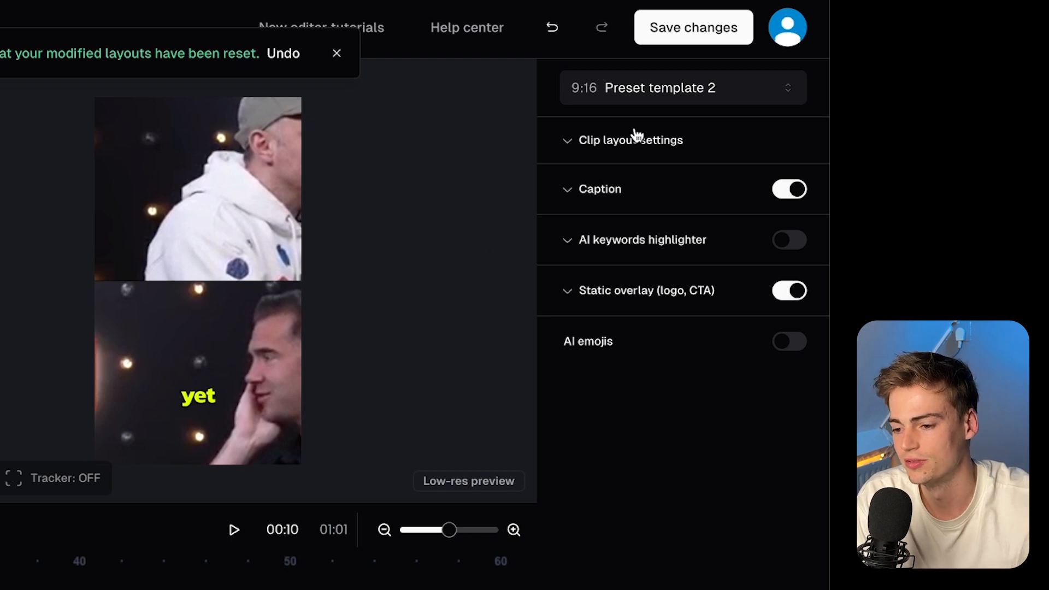
Look over the clip layout settings and set the caption position to Middle
left_click(622, 146)
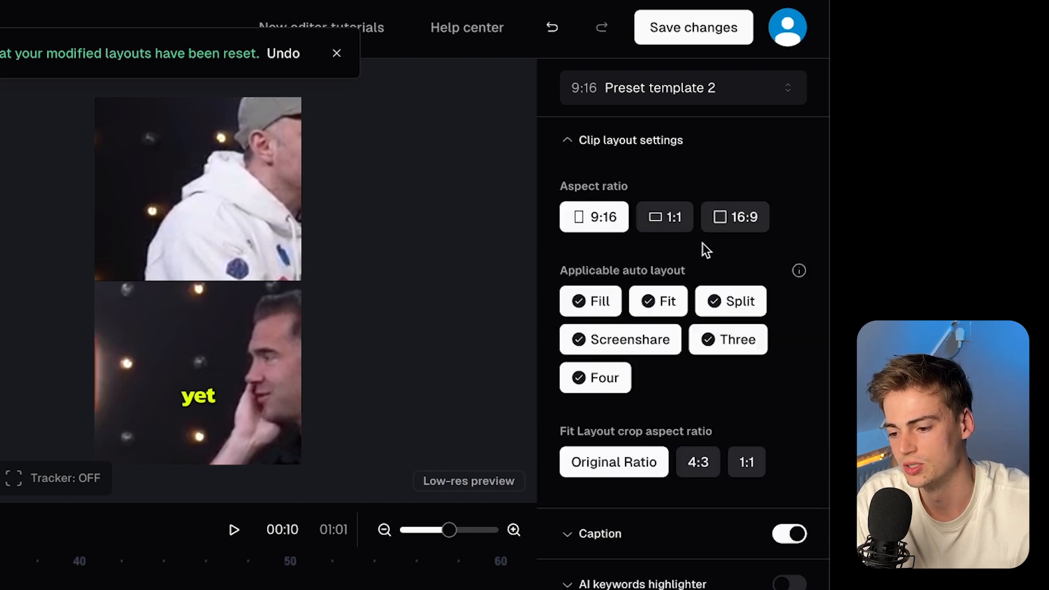
scroll(678, 254, "down", 1)
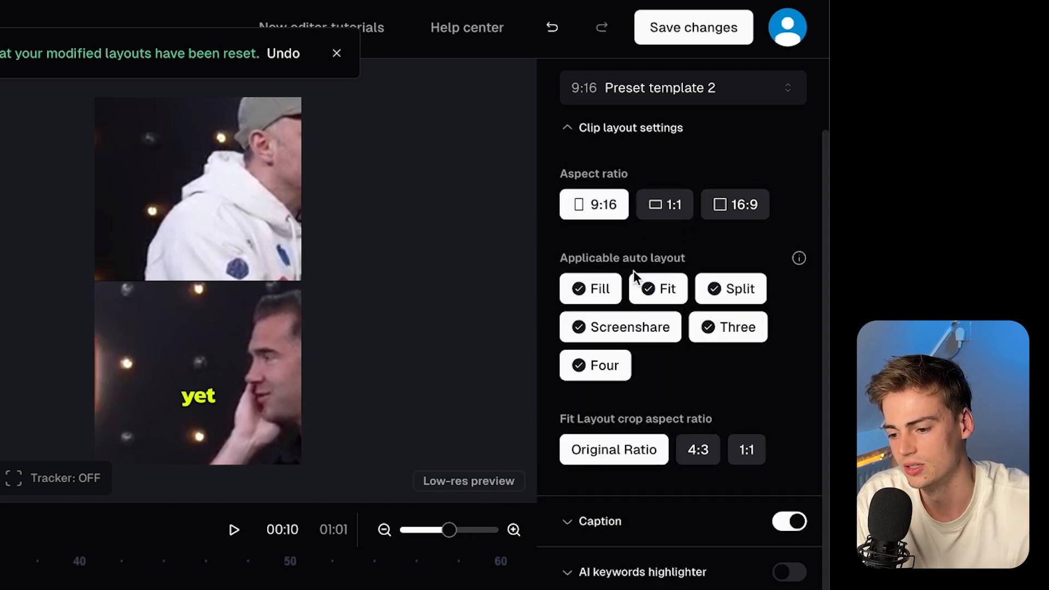
left_click(600, 533)
scroll(625, 506, "down", 10)
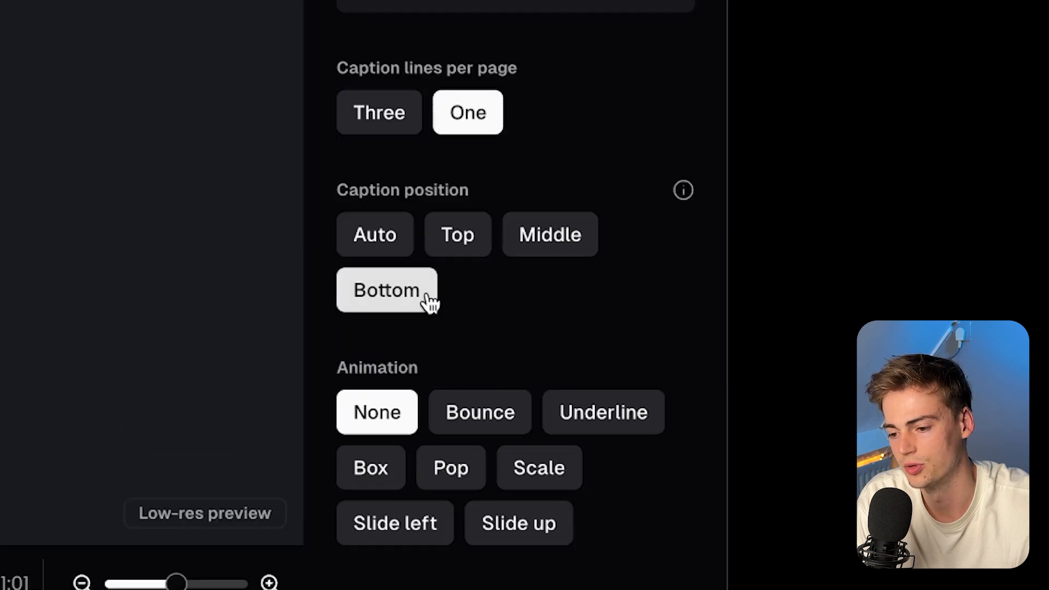
left_click(429, 299)
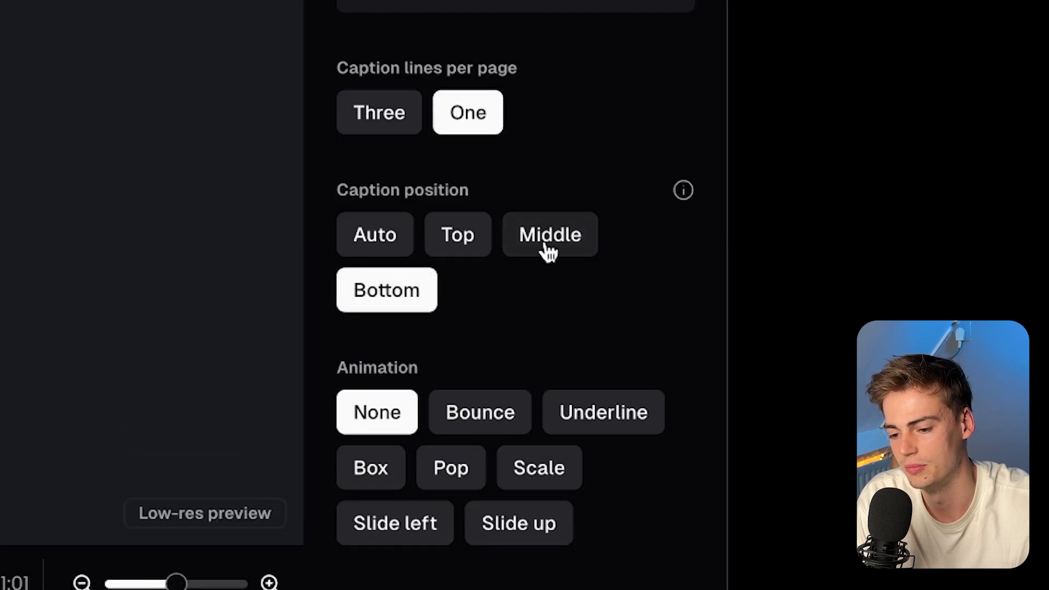
left_click(544, 250)
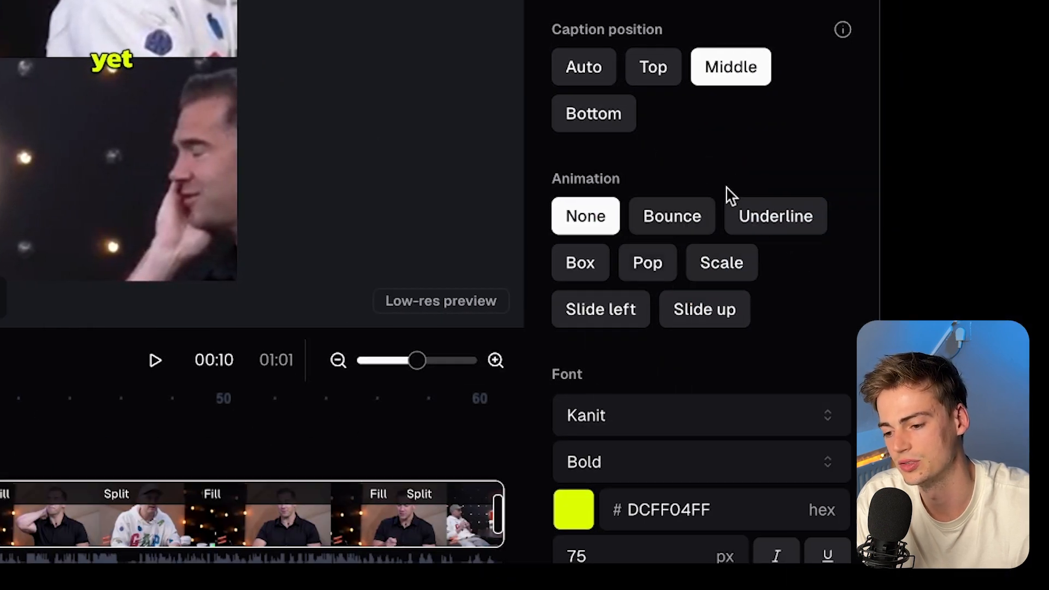
Set the caption font size to 85 px, and try the Uppercase font case before returning to As typed
scroll(678, 185, "down", 5)
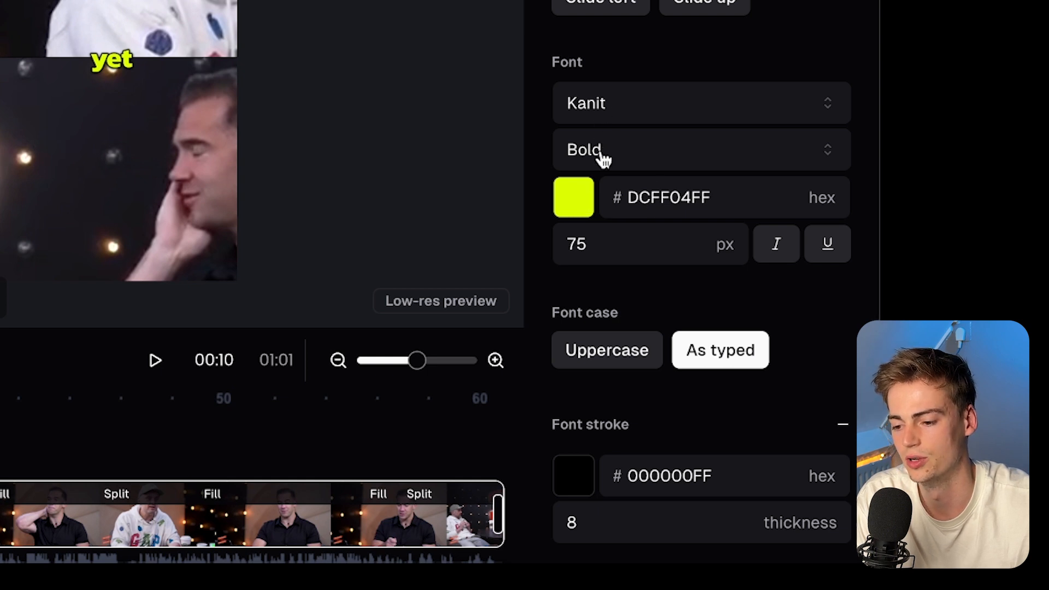
scroll(730, 241, "down", 3)
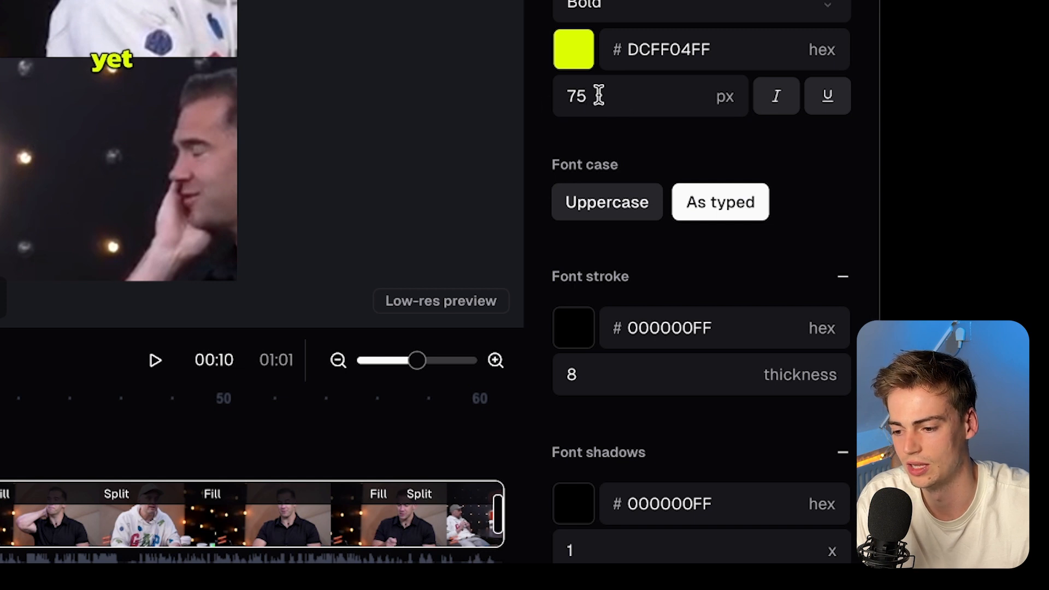
left_click_drag(599, 97, 533, 98)
type("85")
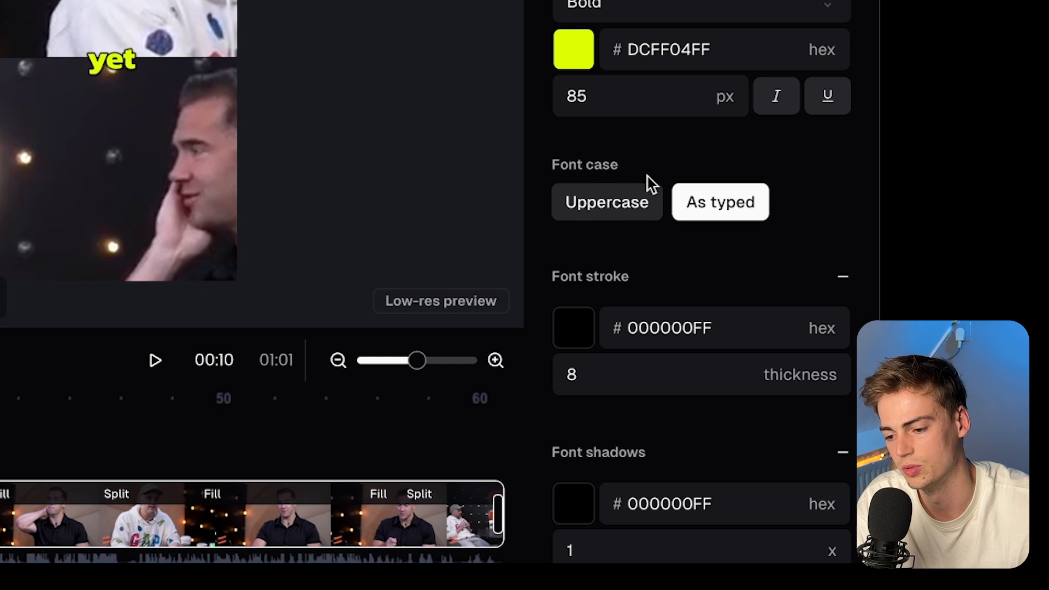
left_click(629, 221)
left_click(697, 218)
scroll(727, 115, "down", 4)
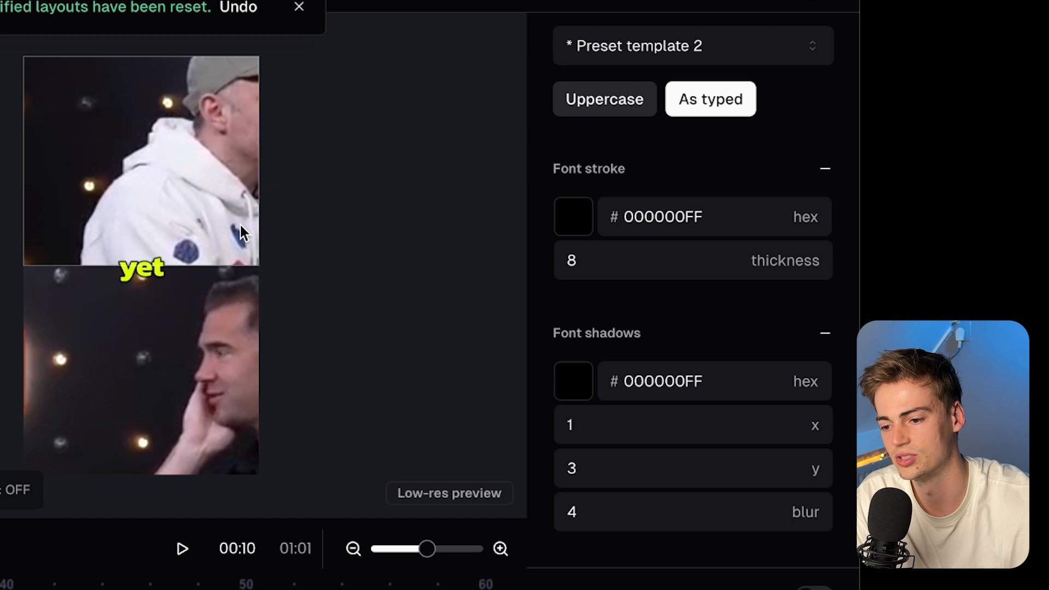
scroll(705, 284, "up", 15)
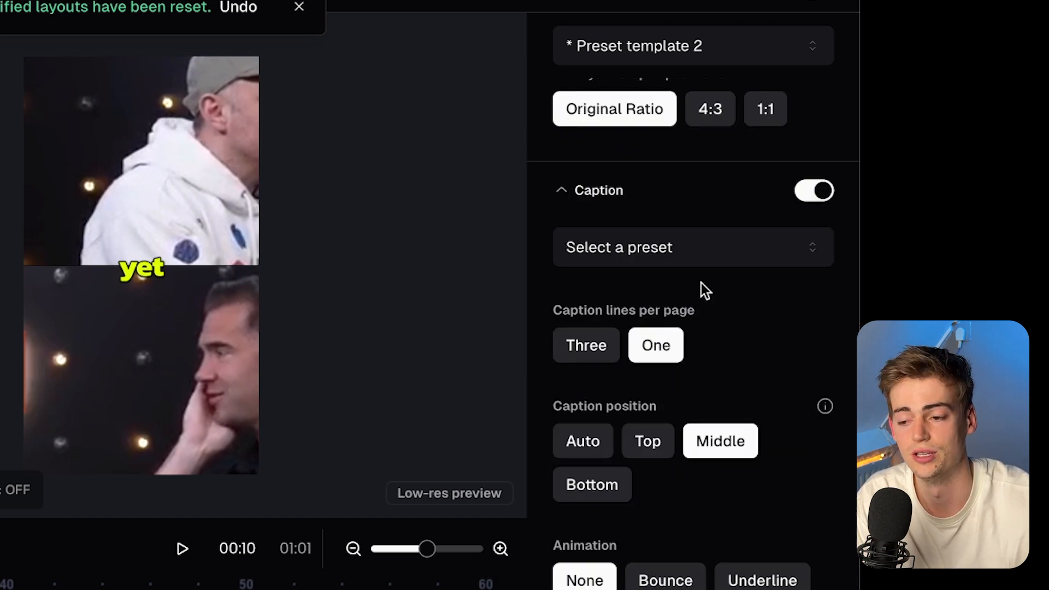
scroll(701, 283, "up", 7)
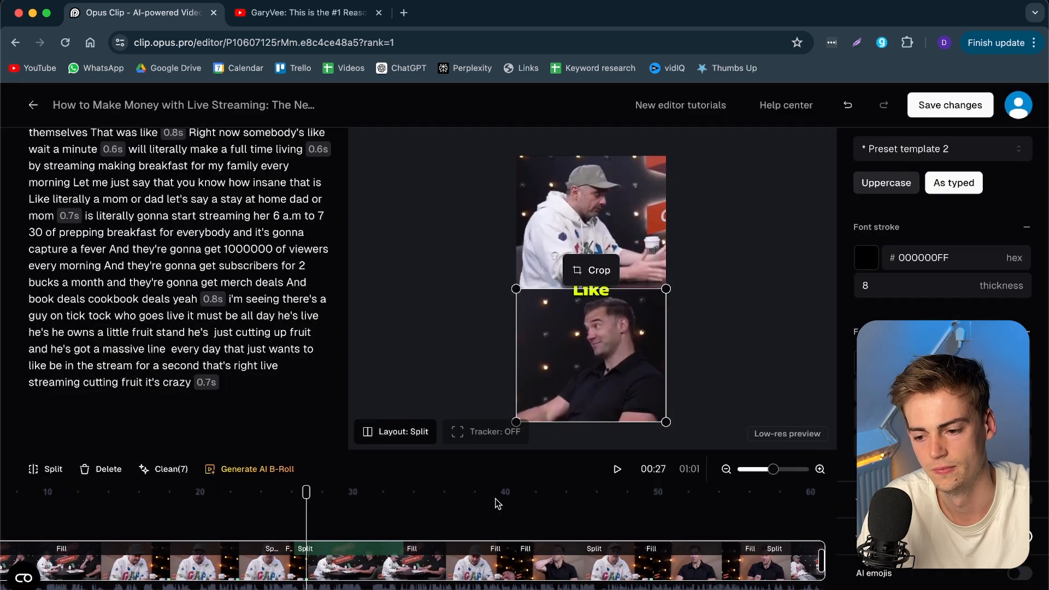
Correct the transcript word "tick" to "TikTok" and remove only the caption of the leftover word "tock"
left_click(448, 568)
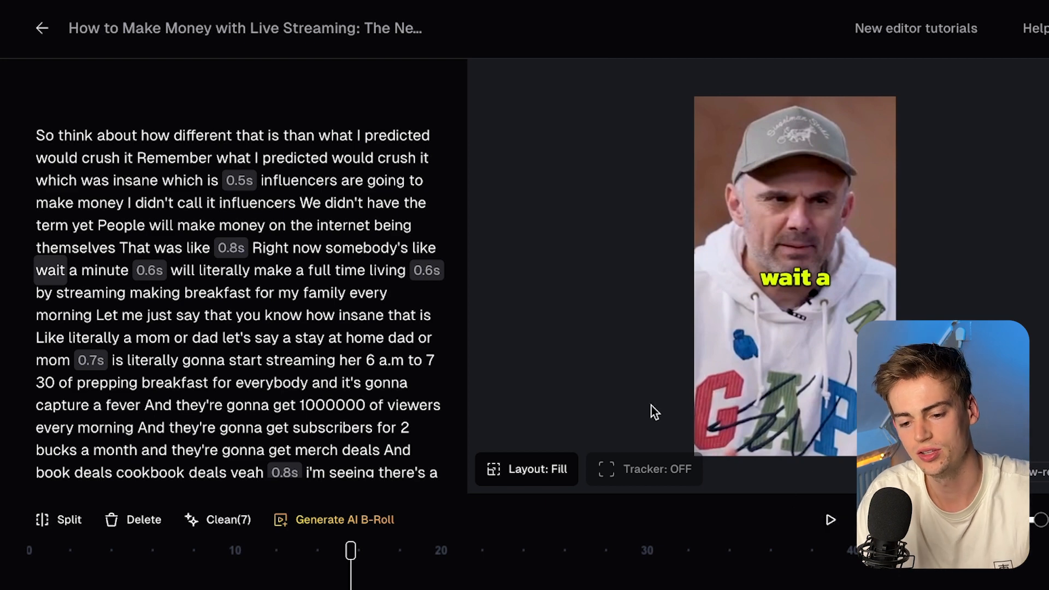
scroll(322, 330, "down", 3)
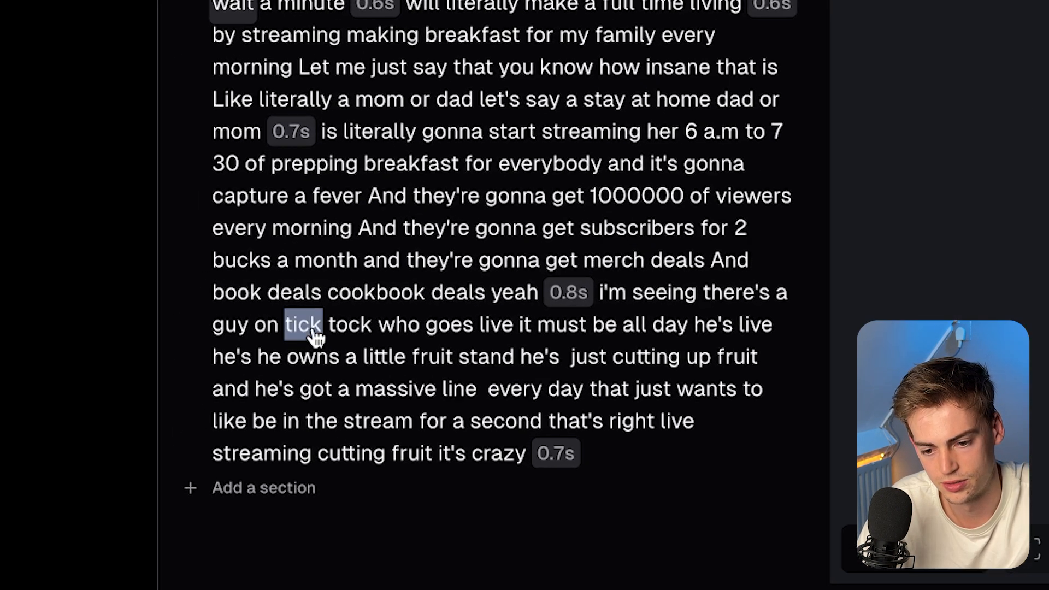
left_click(205, 322)
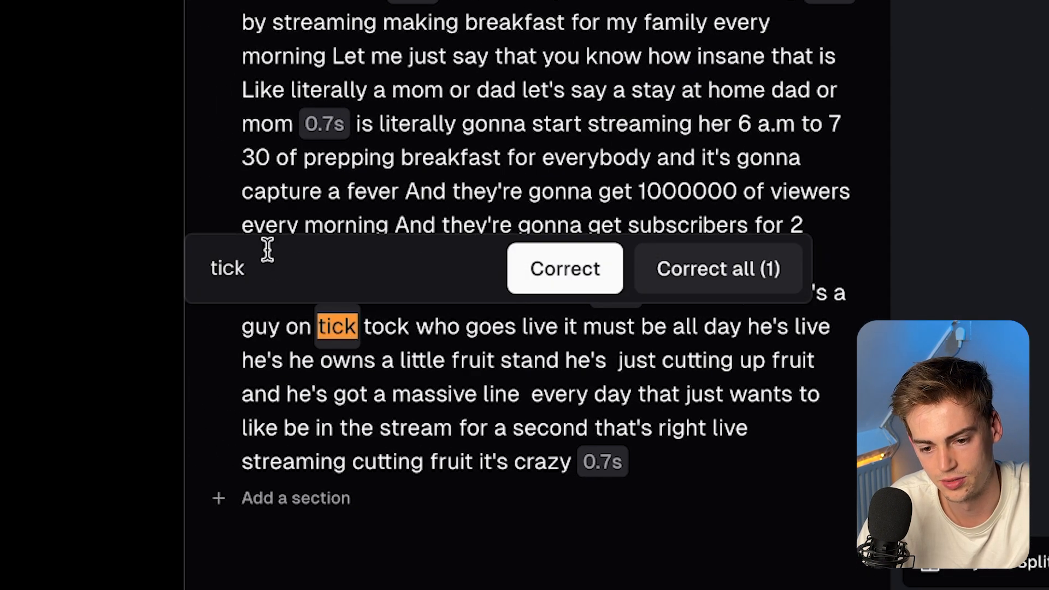
double_click(297, 268)
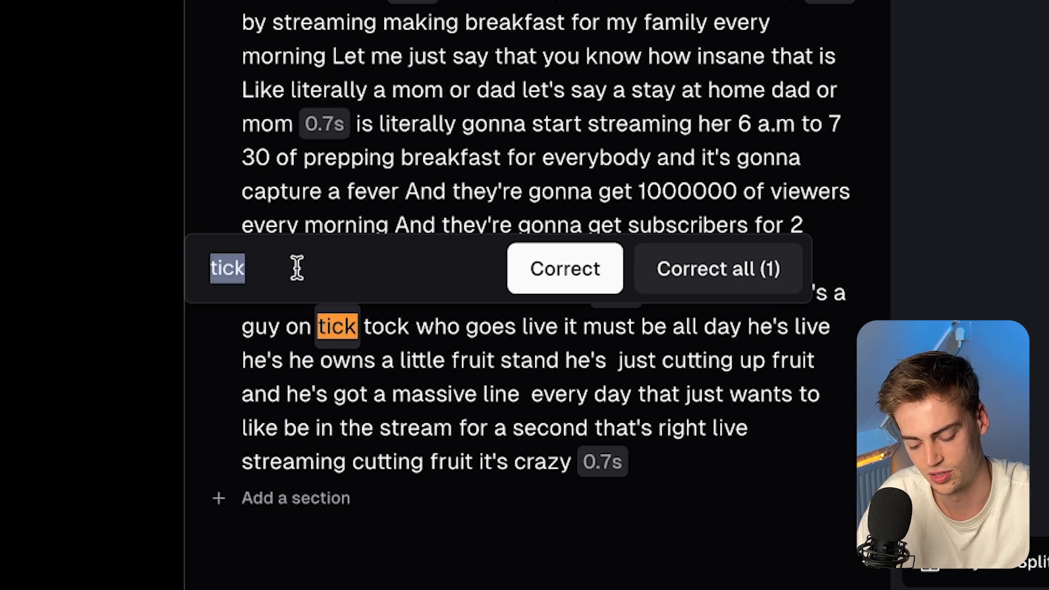
type("T")
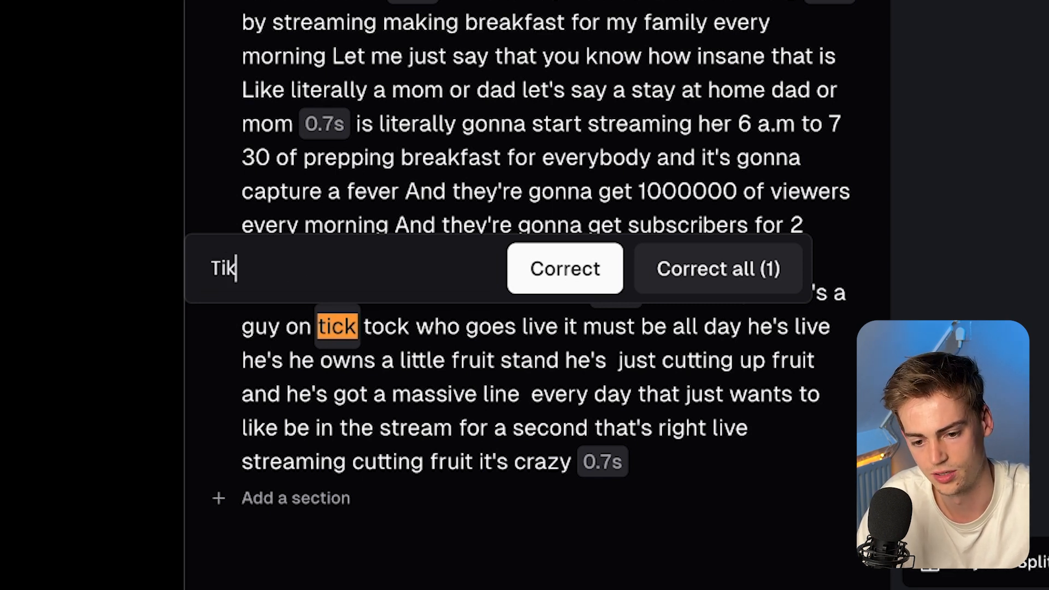
type("ikTok")
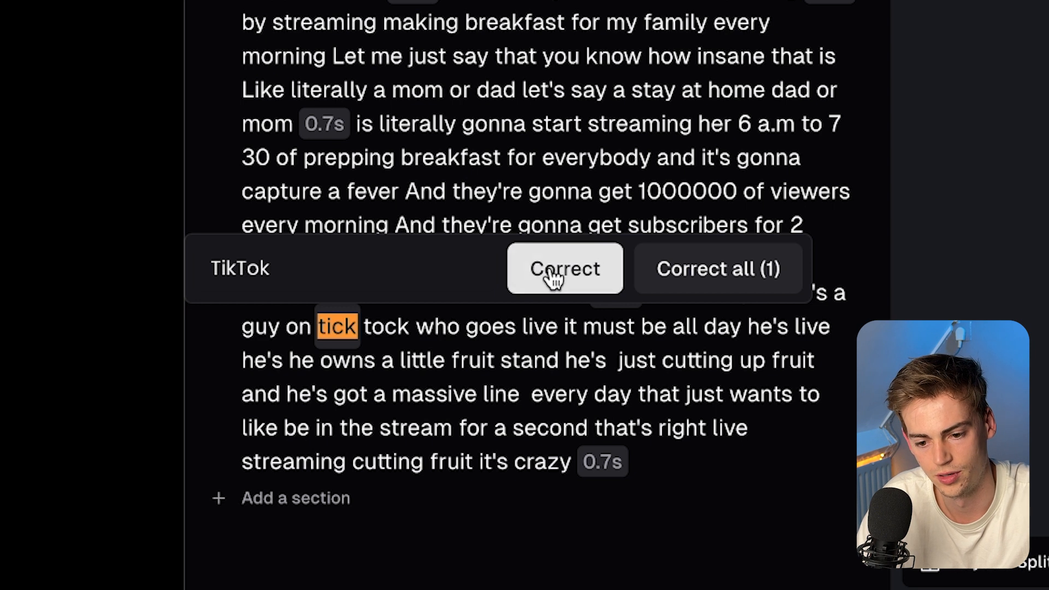
left_click(555, 276)
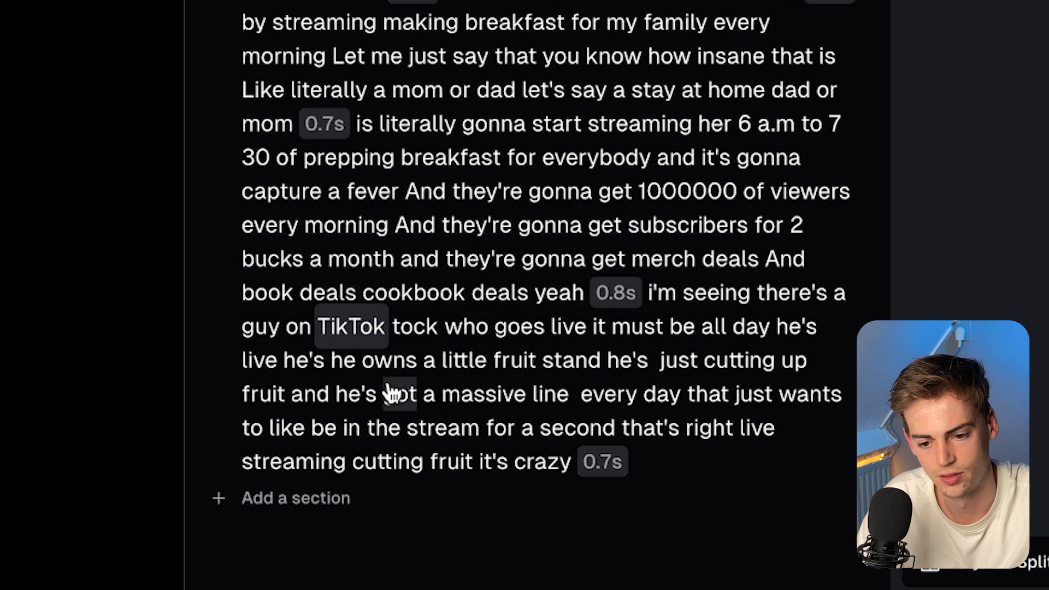
left_click(407, 339)
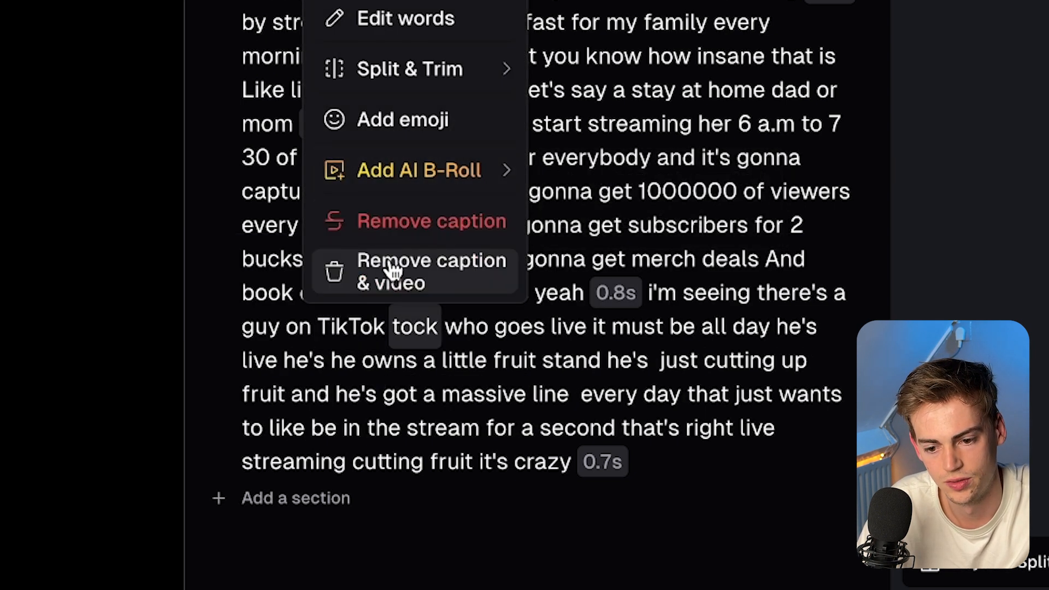
left_click(389, 230)
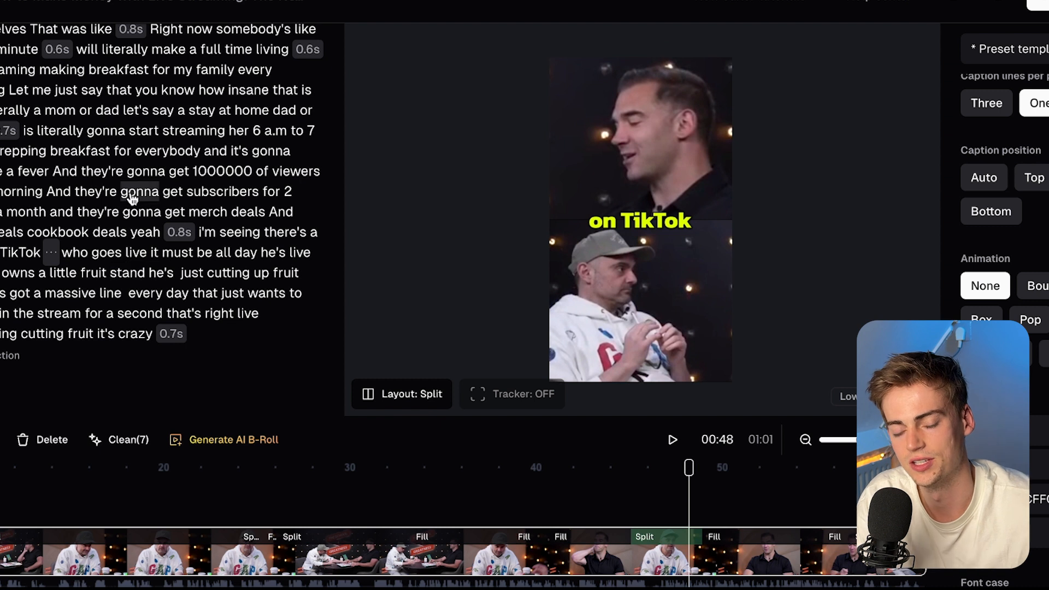
Review the transcript, the clip layout settings and the caption settings
scroll(150, 203, "up", 4)
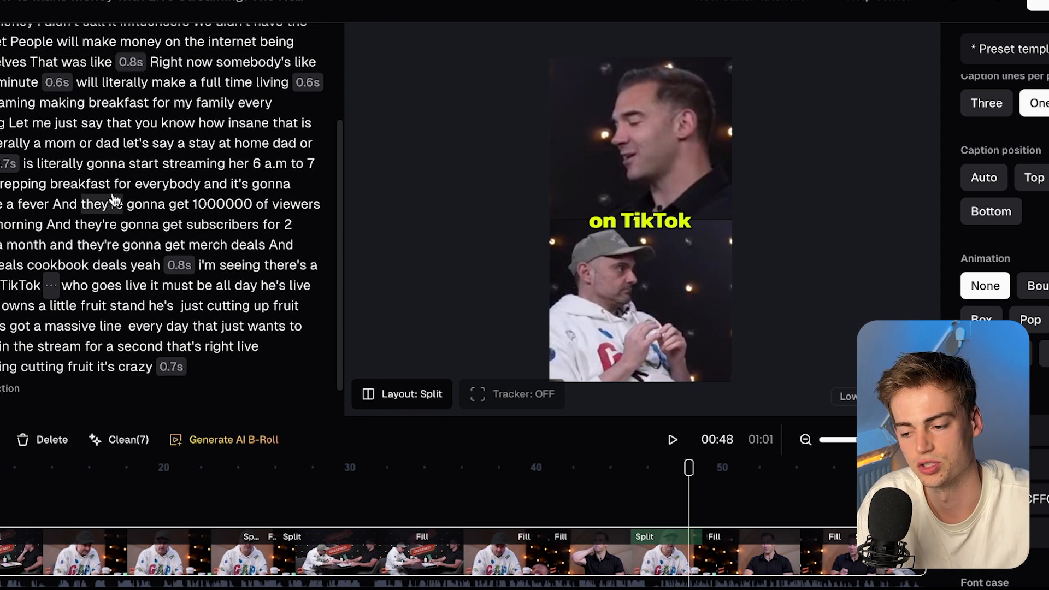
scroll(1002, 311, "down", 5)
scroll(1011, 246, "up", 10)
scroll(1017, 180, "up", 3)
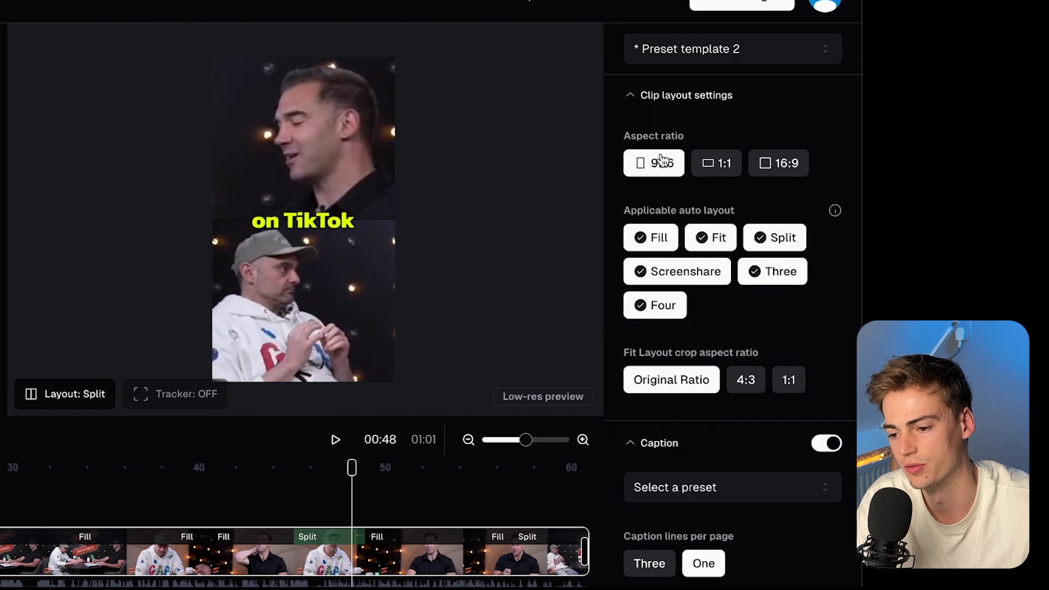
left_click(638, 104)
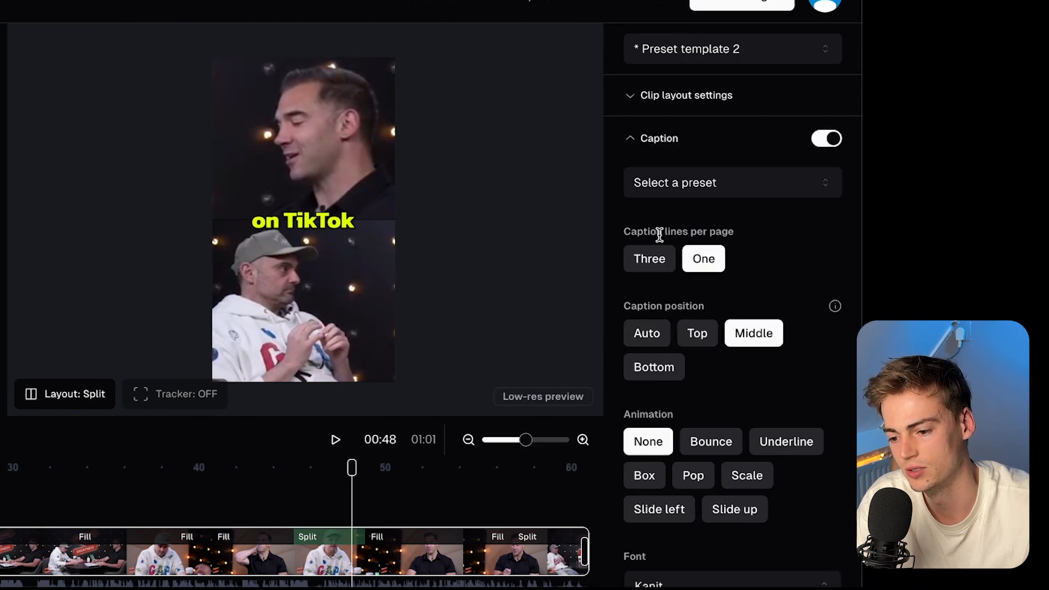
scroll(678, 306, "down", 10)
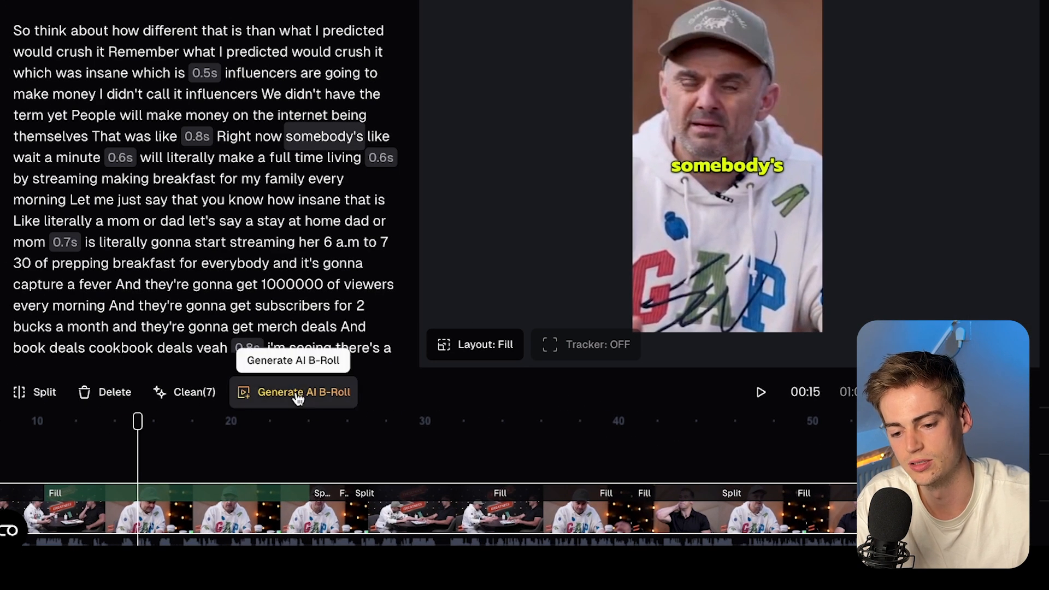
Generate AI B-Roll for the clip and preview the inserted images, moving the playhead to about 0:35
left_click(298, 401)
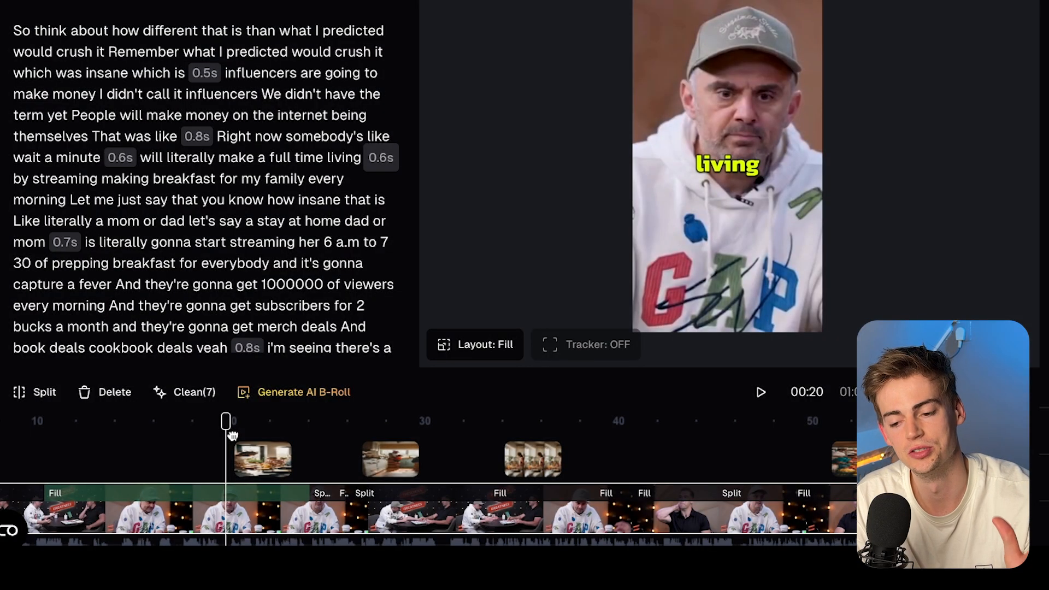
key("space")
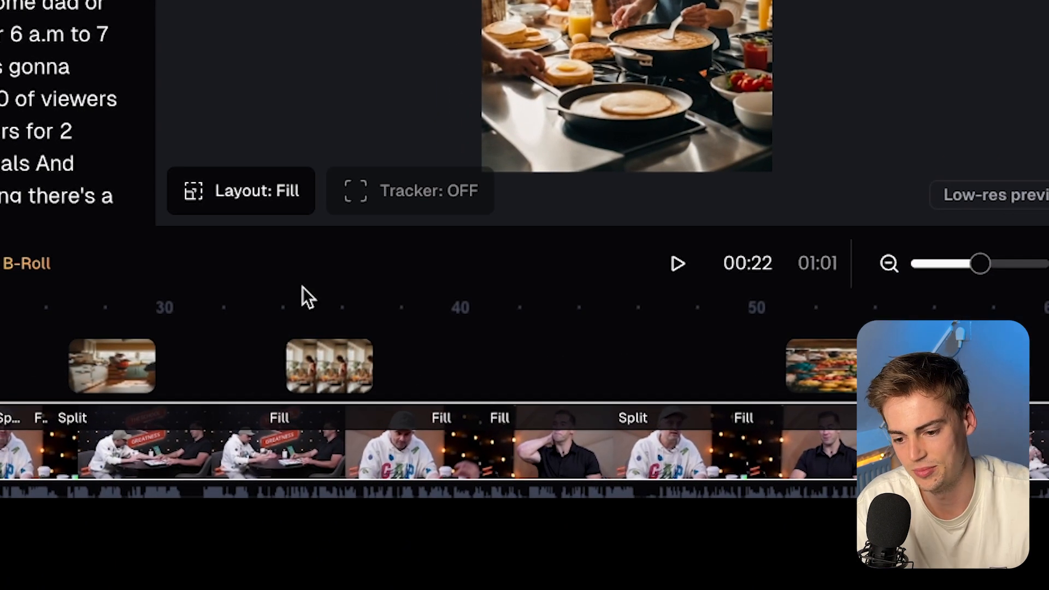
left_click(311, 306)
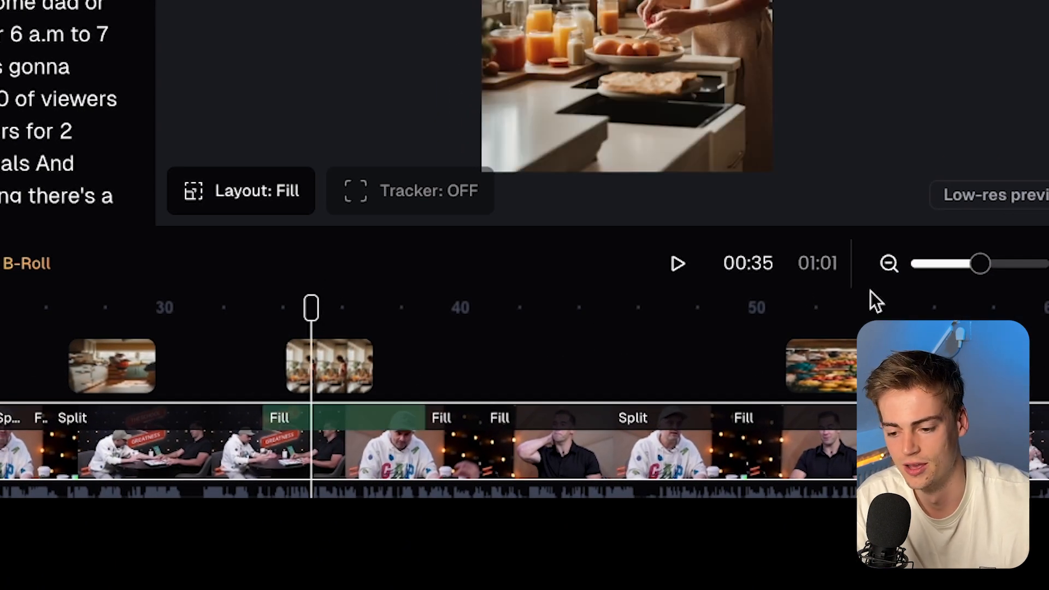
Open the AI B-Roll image at about 0:35 and examine its prompt, visual style and regeneration options
left_click(335, 367)
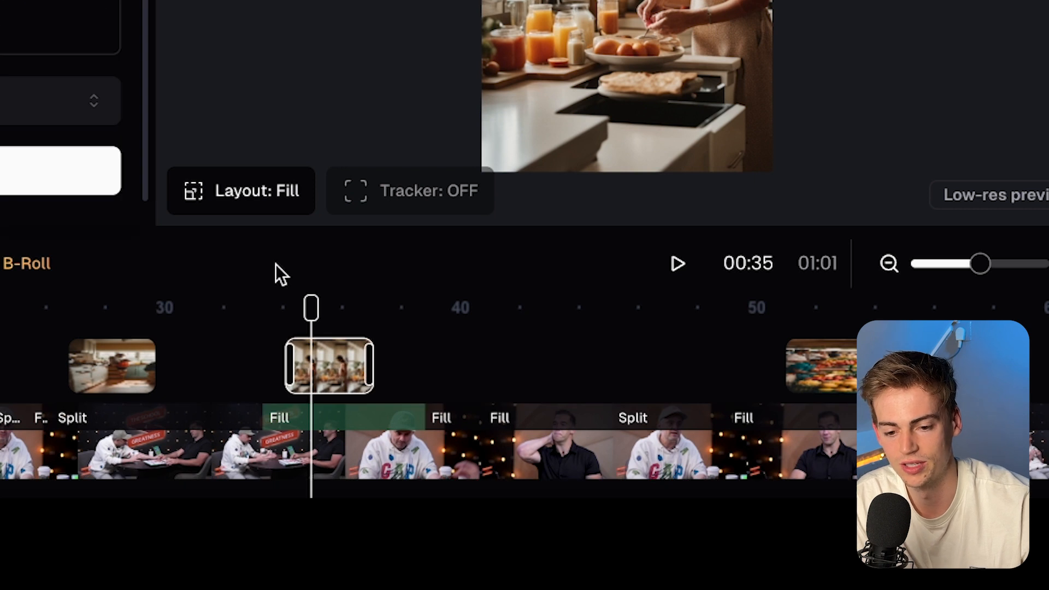
left_click(470, 354)
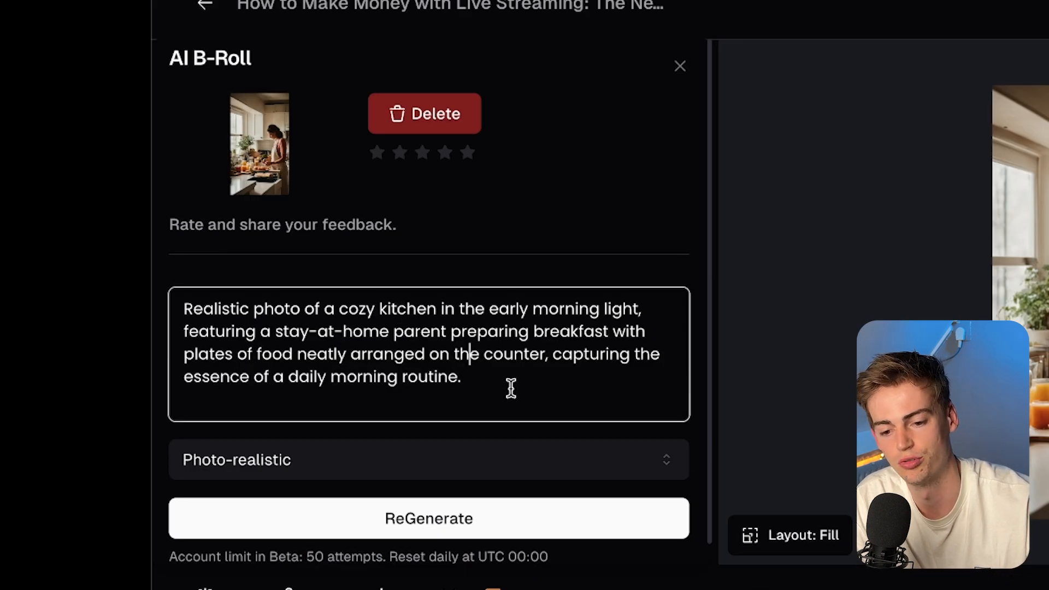
left_click_drag(511, 388, 165, 315)
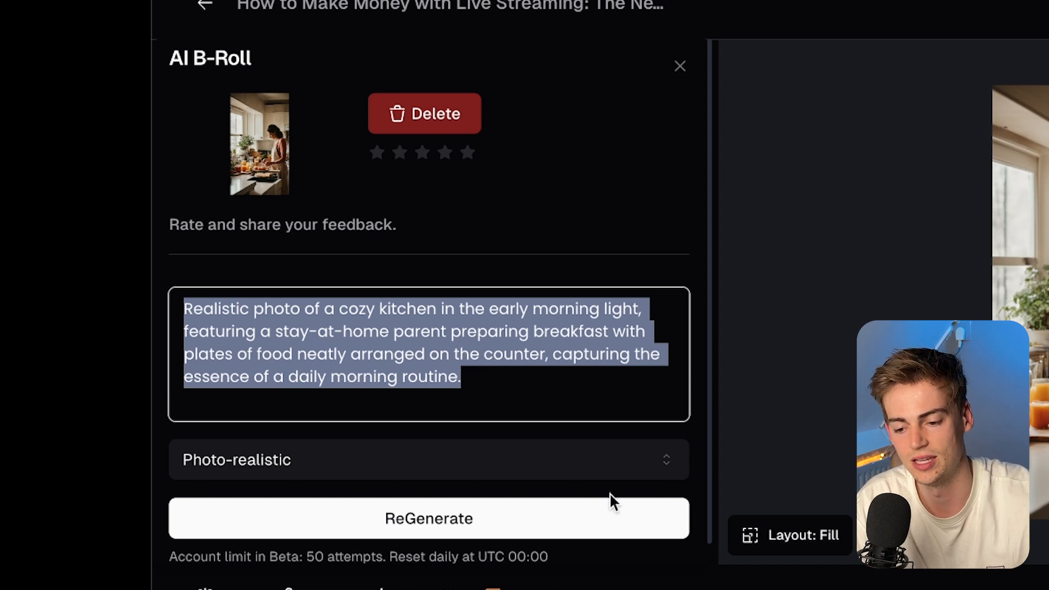
left_click(548, 392)
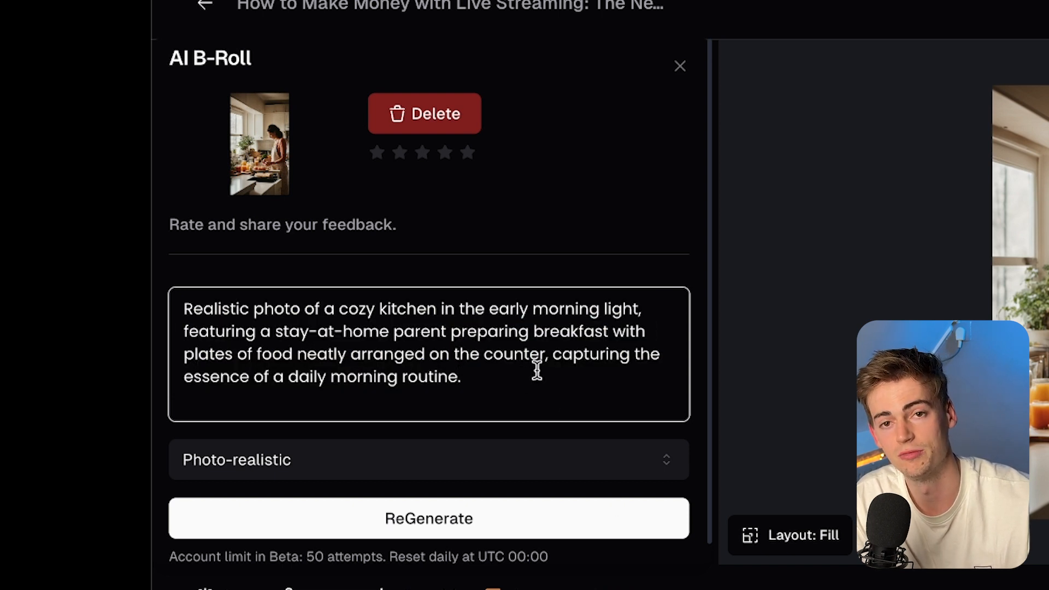
left_click(599, 459)
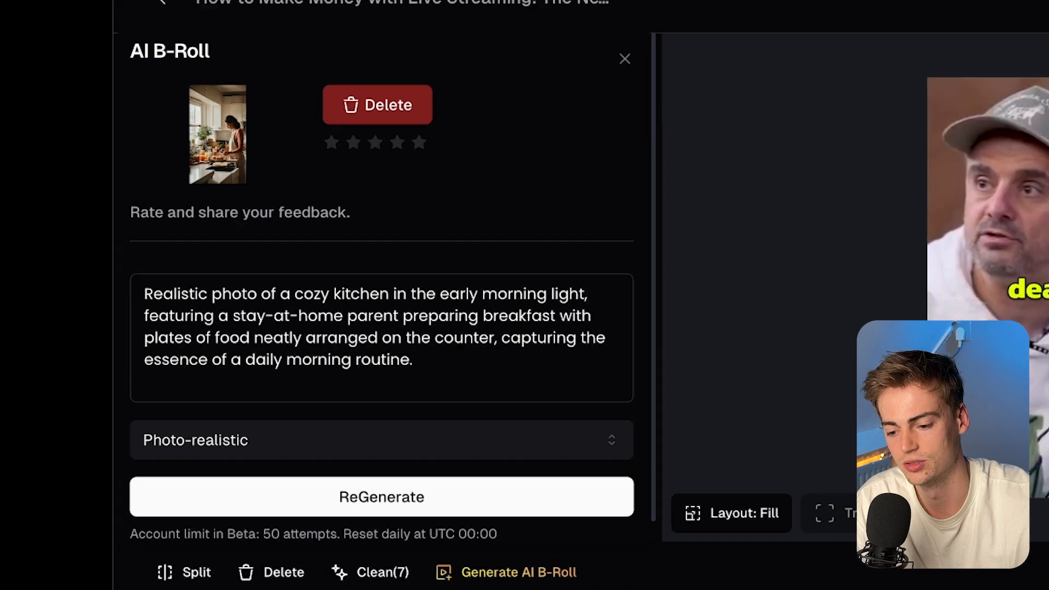
left_click(783, 464)
left_click_drag(782, 464, 846, 479)
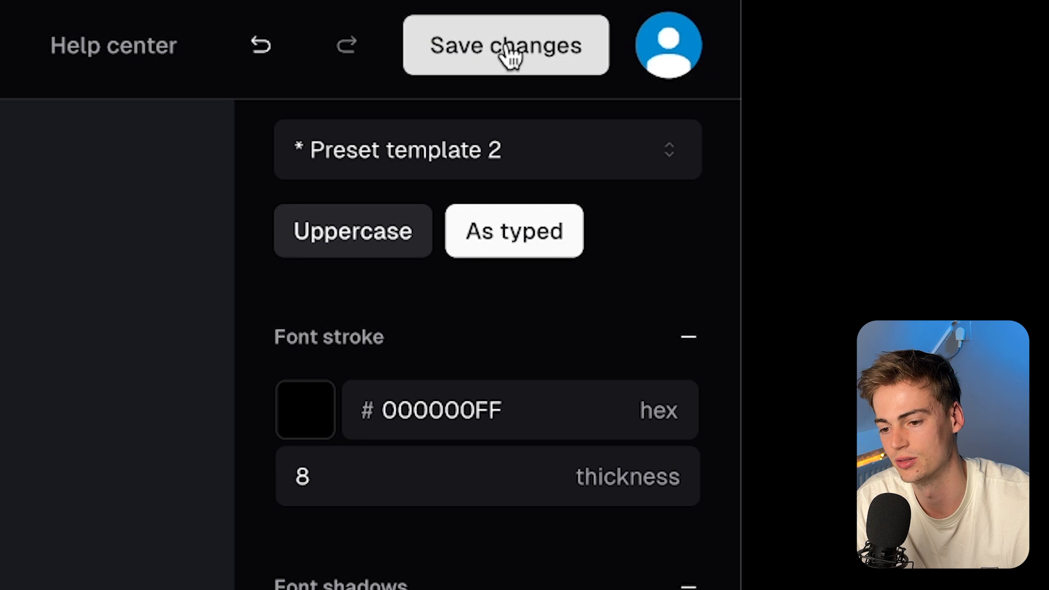
Save the changes to the edited clip and look over the clip results
left_click(503, 50)
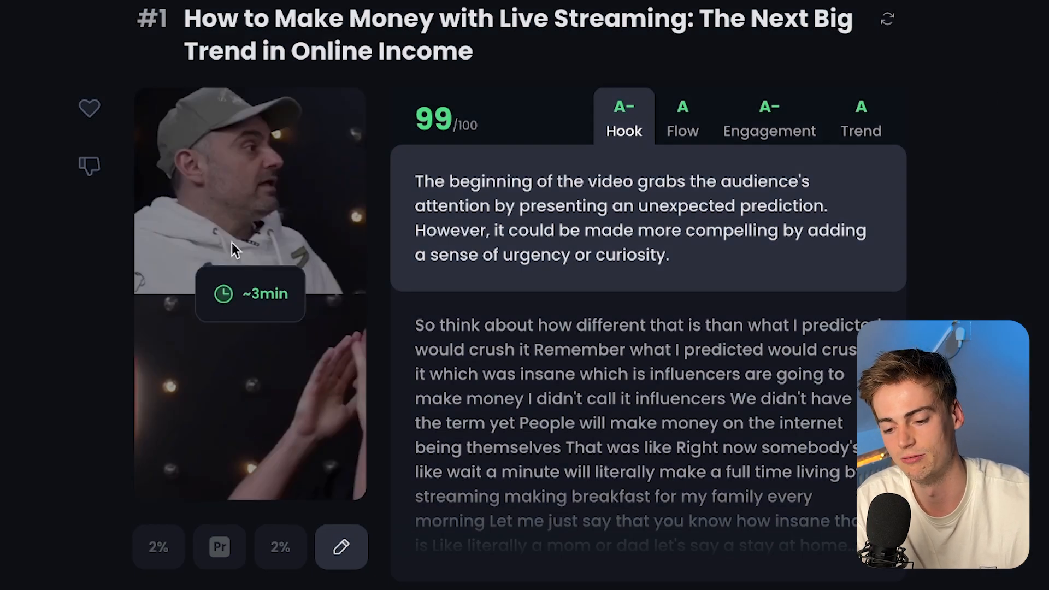
scroll(262, 404, "down", 12)
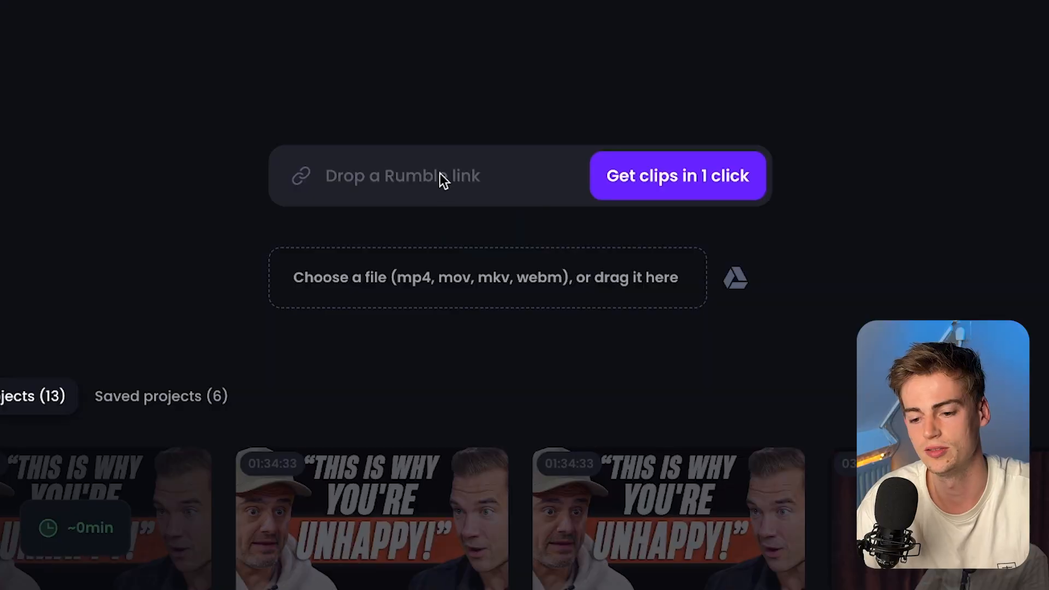
left_click(448, 188)
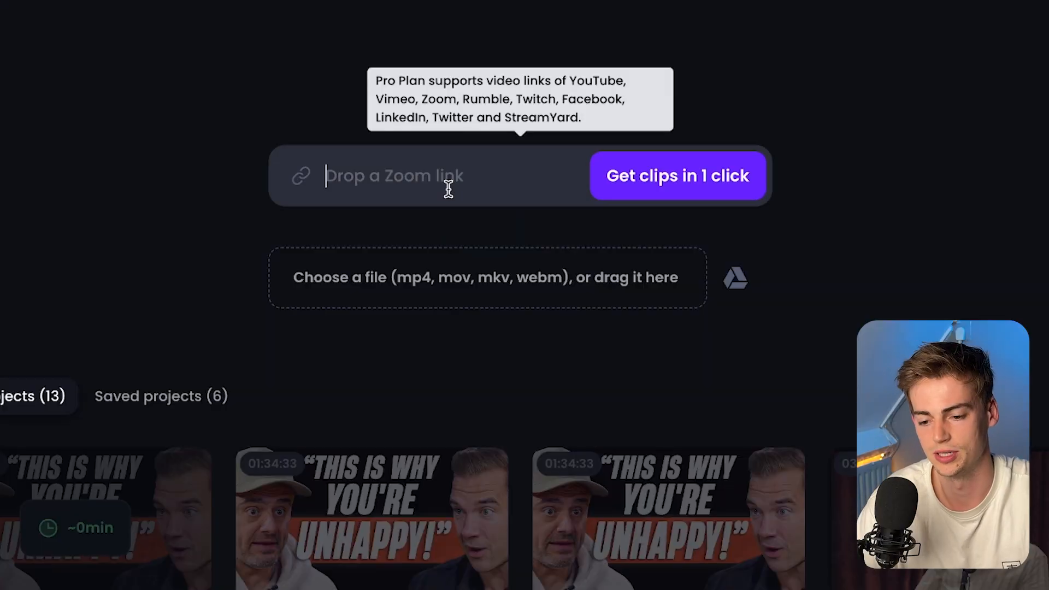
type("https://www.youtube.com/watch?v=3C7it0HqXyE")
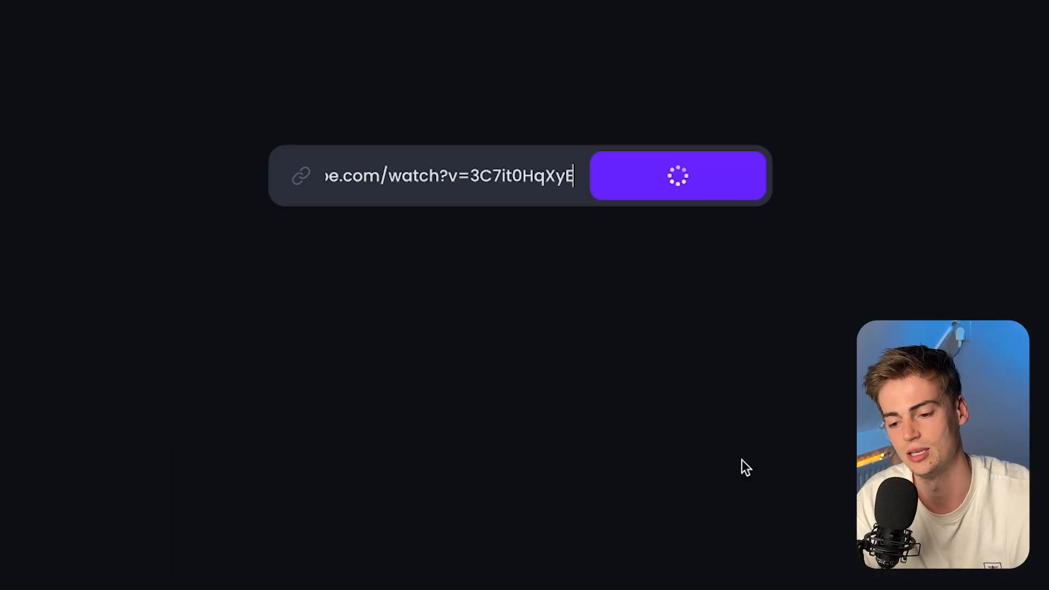
scroll(681, 378, "down", 10)
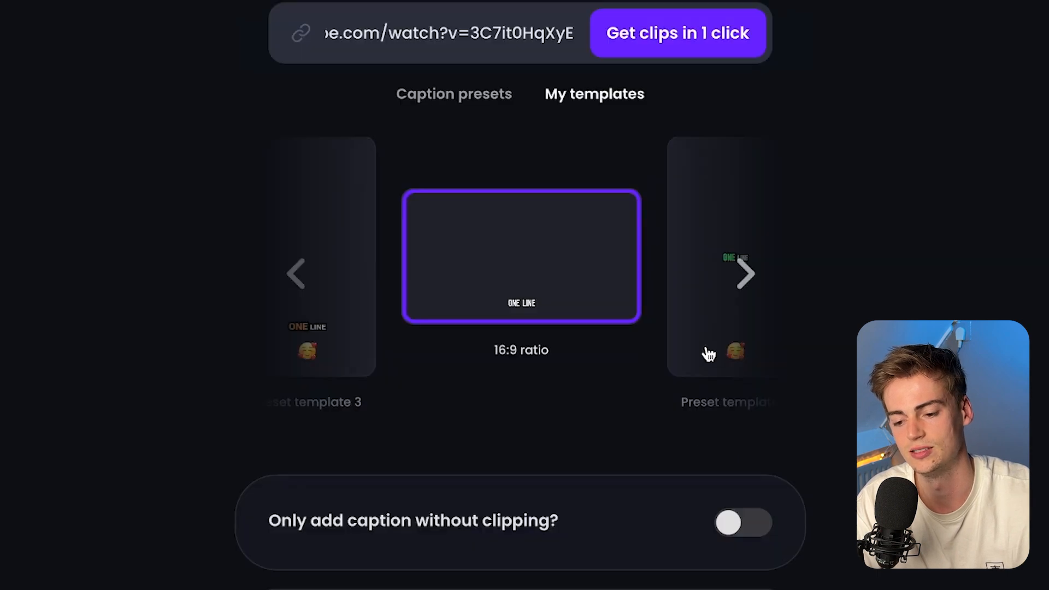
scroll(579, 309, "up", 3)
mouse_move(546, 276)
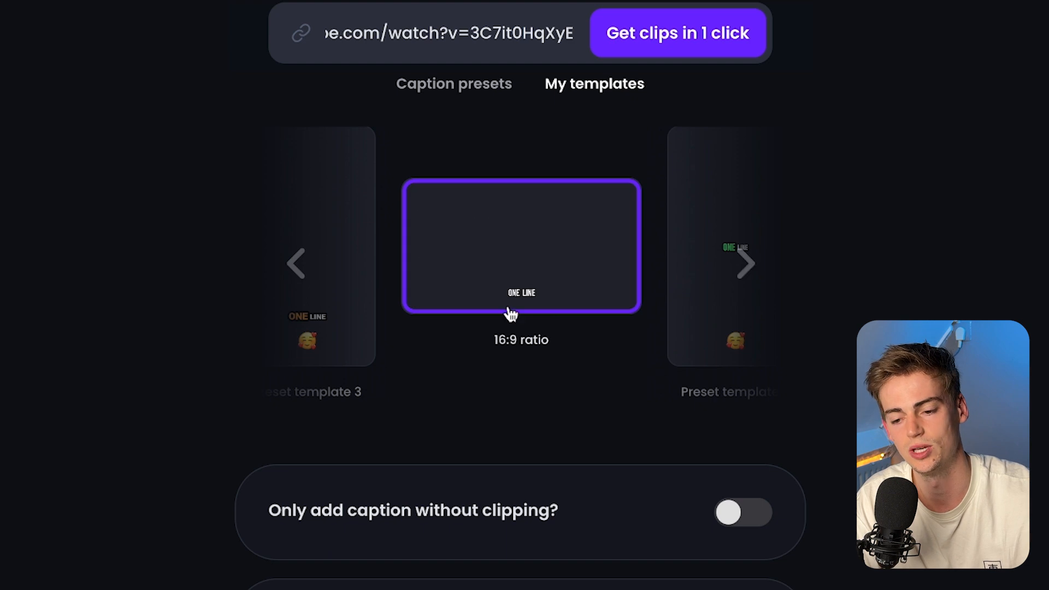
scroll(692, 381, "down", 7)
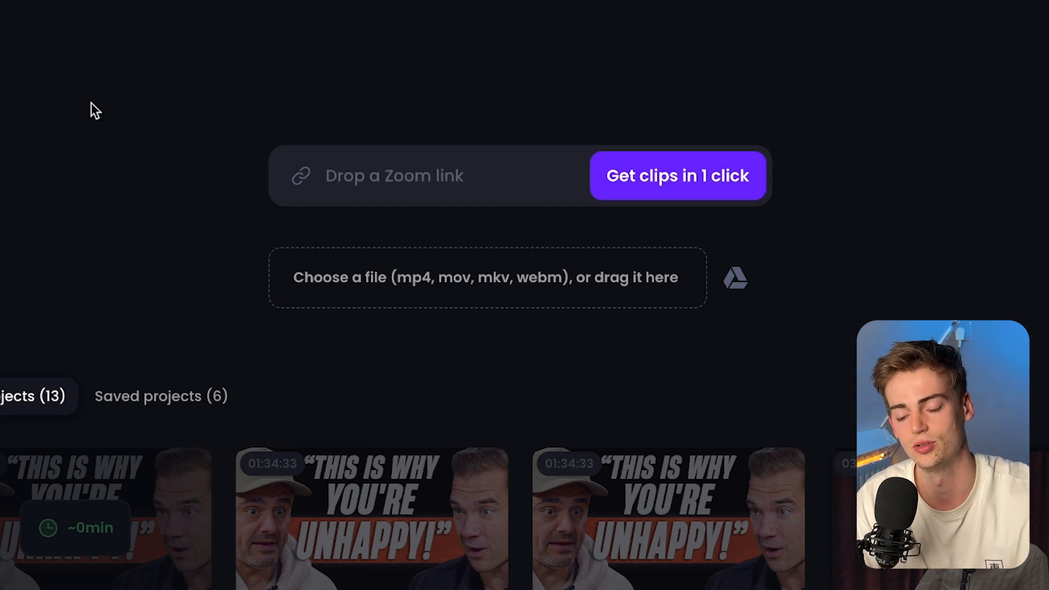
left_click(461, 177)
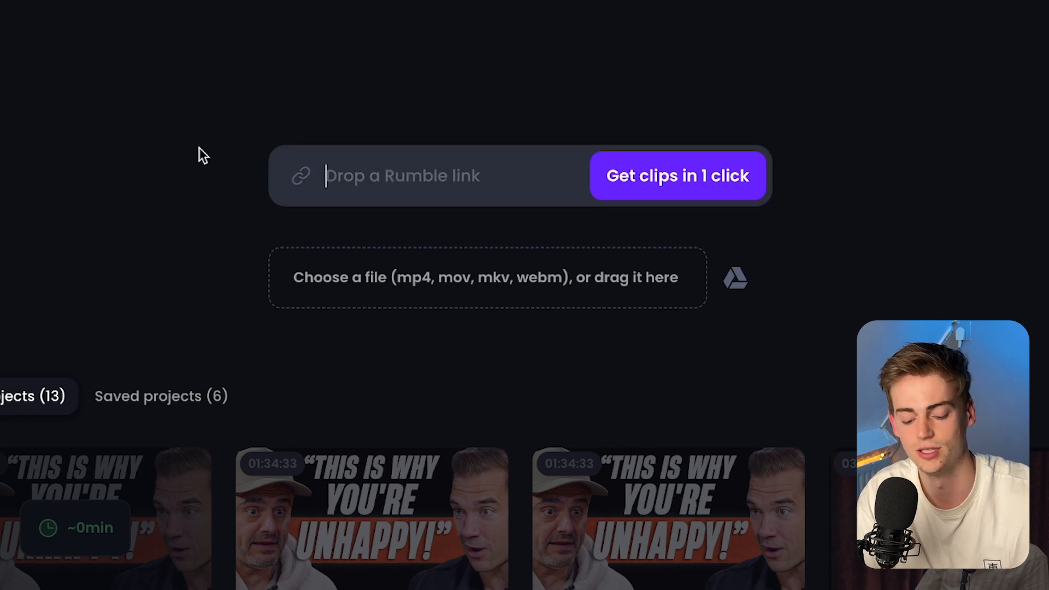
type("https://www.youtube.com/watch?v=3C7it0HqXyE")
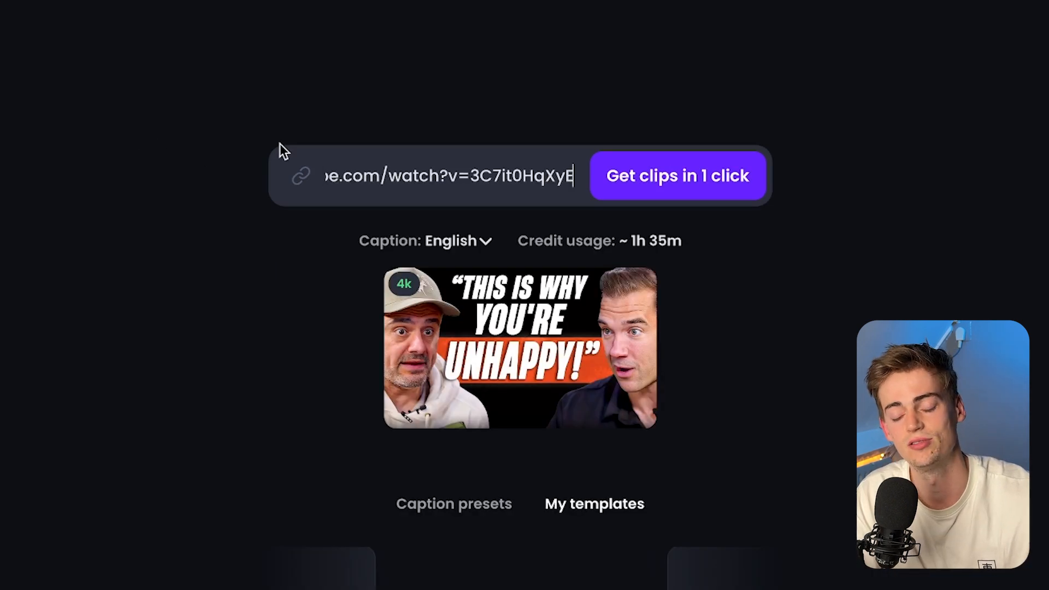
scroll(306, 228, "down", 5)
scroll(341, 256, "up", 3)
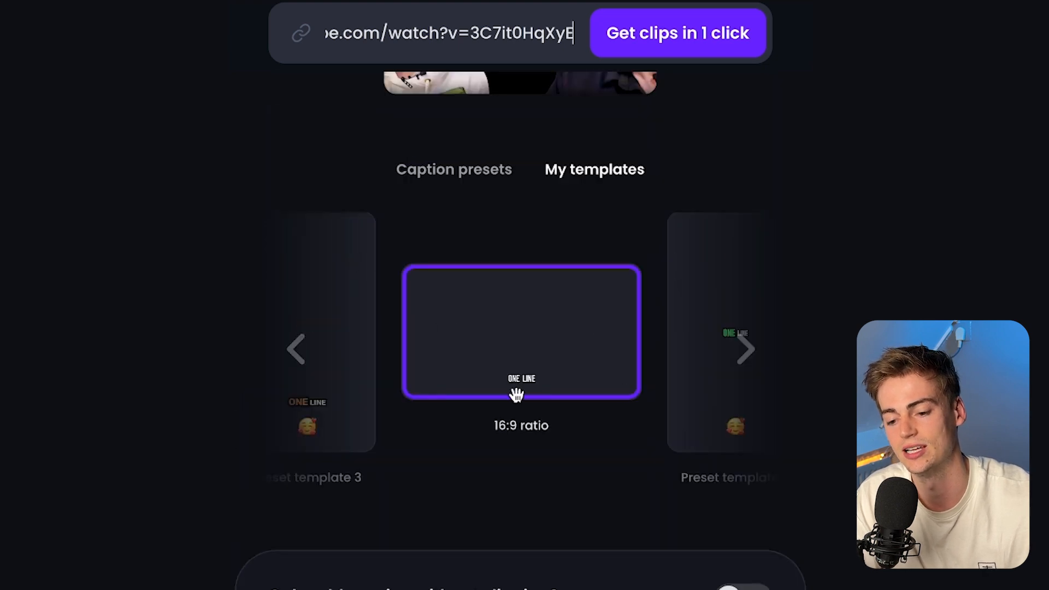
mouse_move(518, 365)
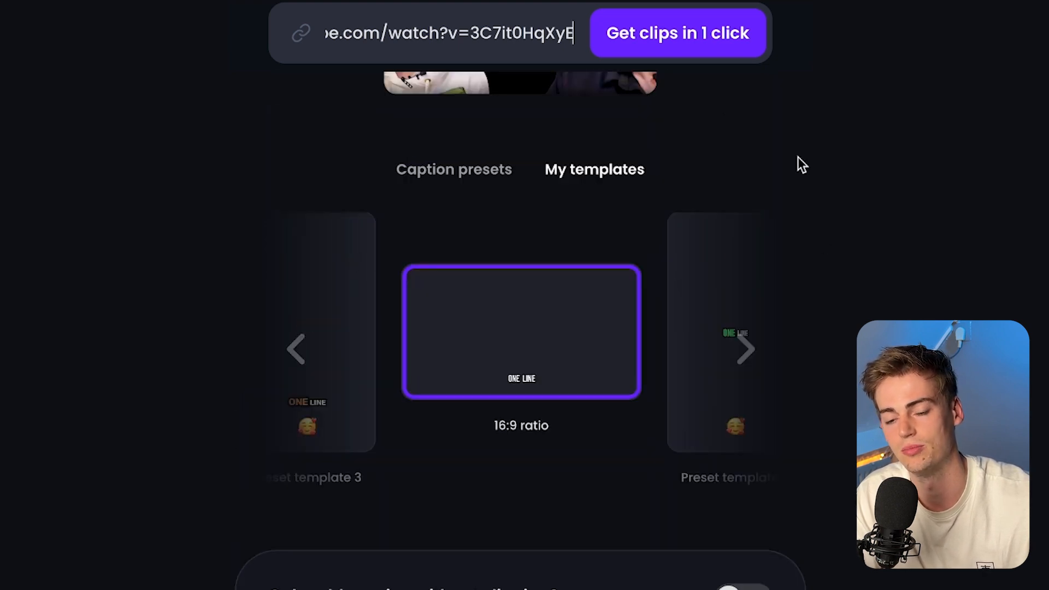
left_click(745, 349)
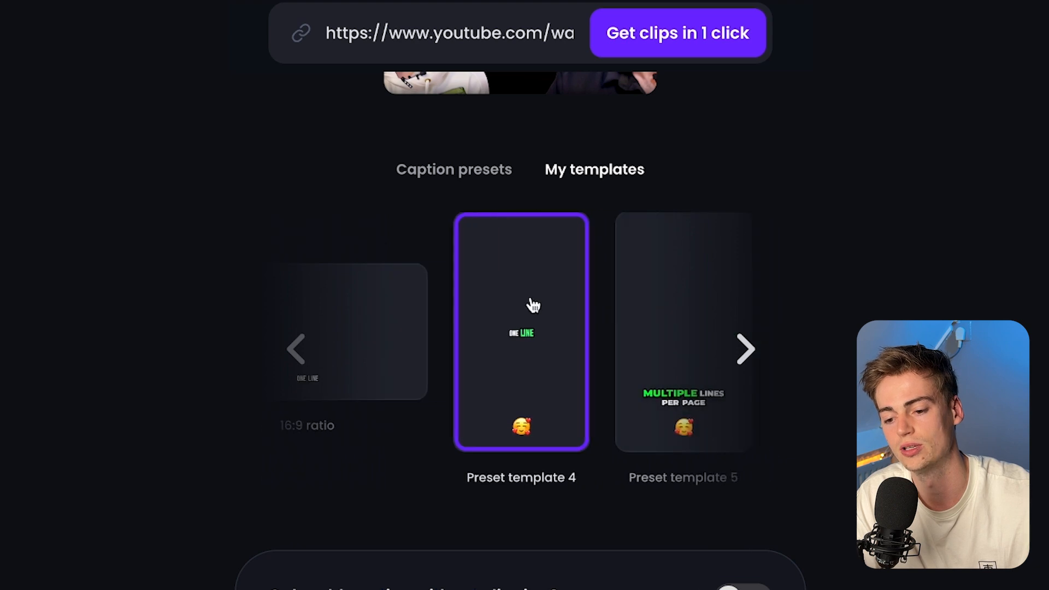
scroll(509, 273, "down", 5)
Open the existing GaryVee podcast project with 16:9 clips and open its top-ranked clip in the editor
scroll(514, 264, "down", 2)
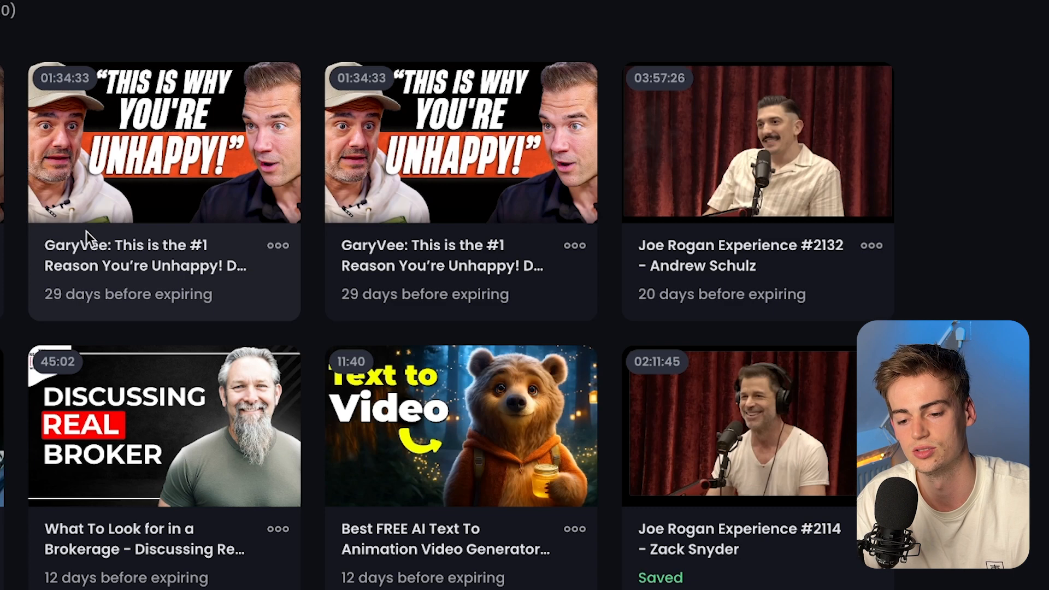
left_click(189, 194)
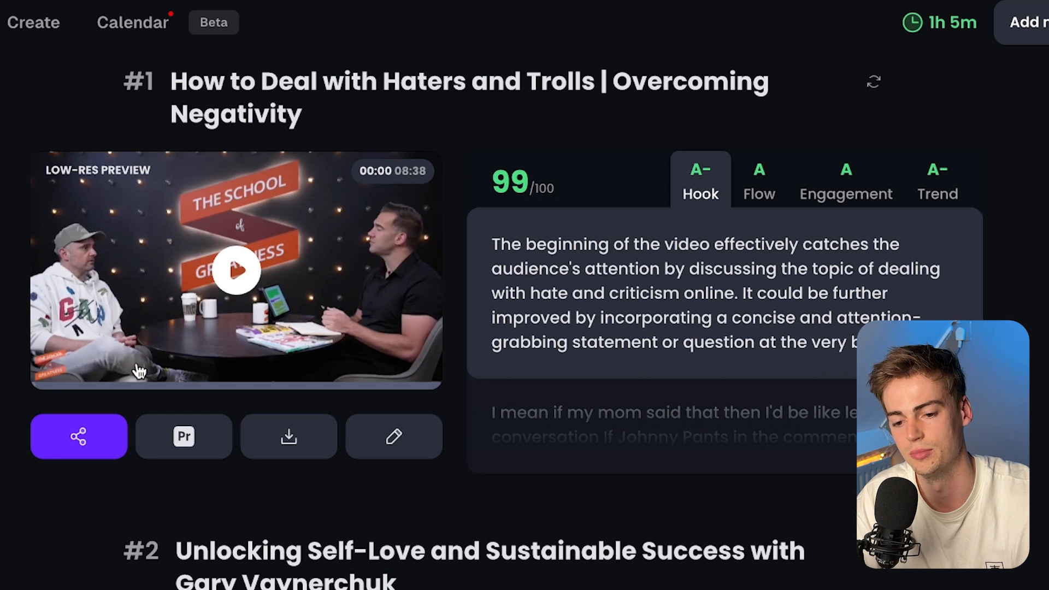
left_click(391, 449)
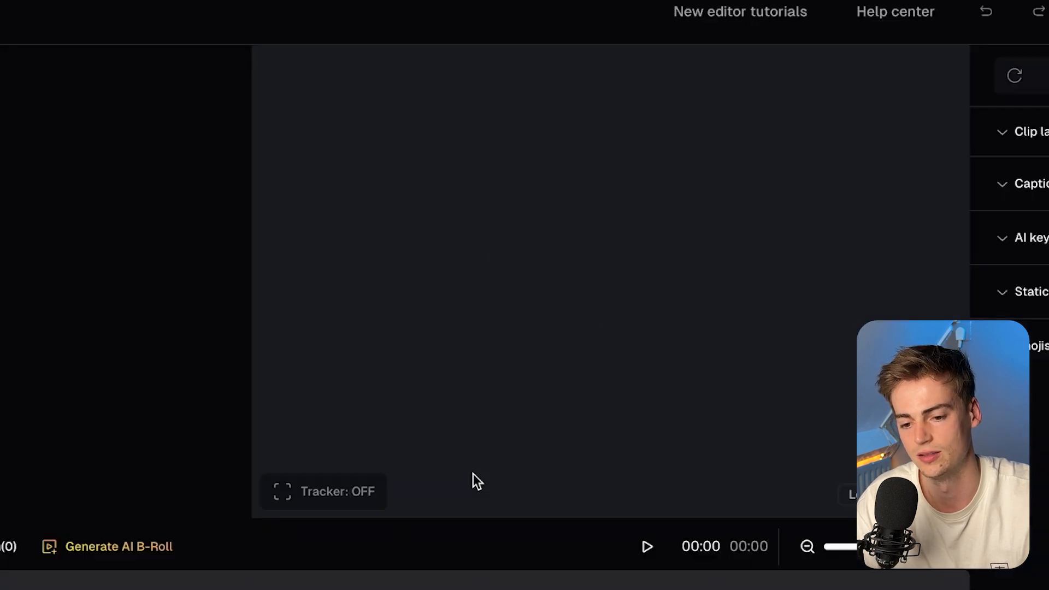